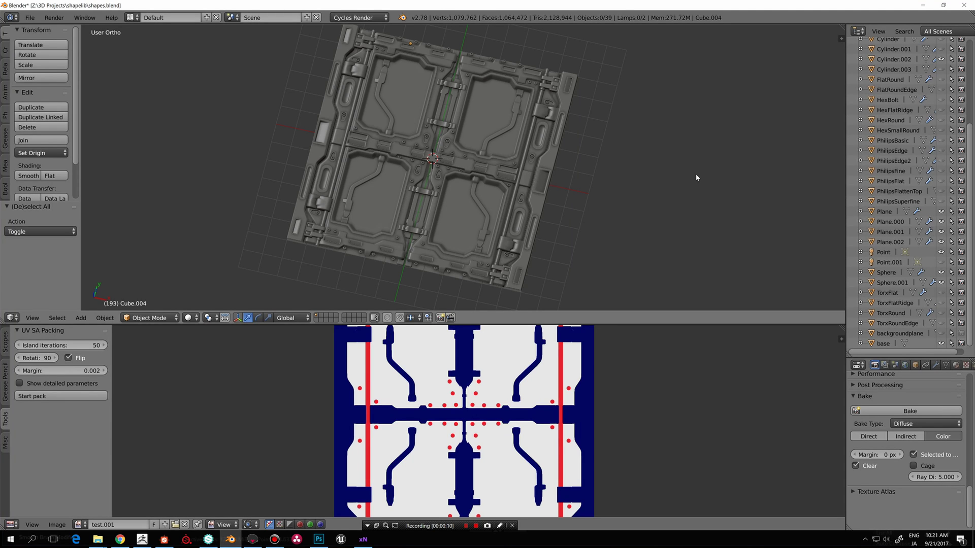
mouse_move(596, 169)
middle_down()
mouse_move(589, 160)
mouse_move(586, 173)
middle_up()
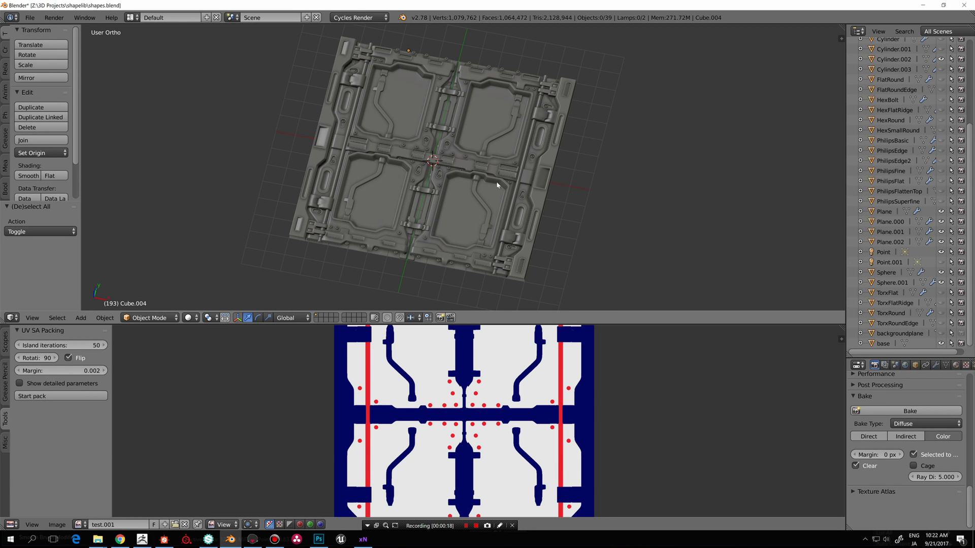
mouse_move(498, 184)
middle_down()
mouse_move(499, 172)
mouse_move(503, 185)
middle_up()
scroll(497, 192, up, 3)
scroll(499, 173, down, 1)
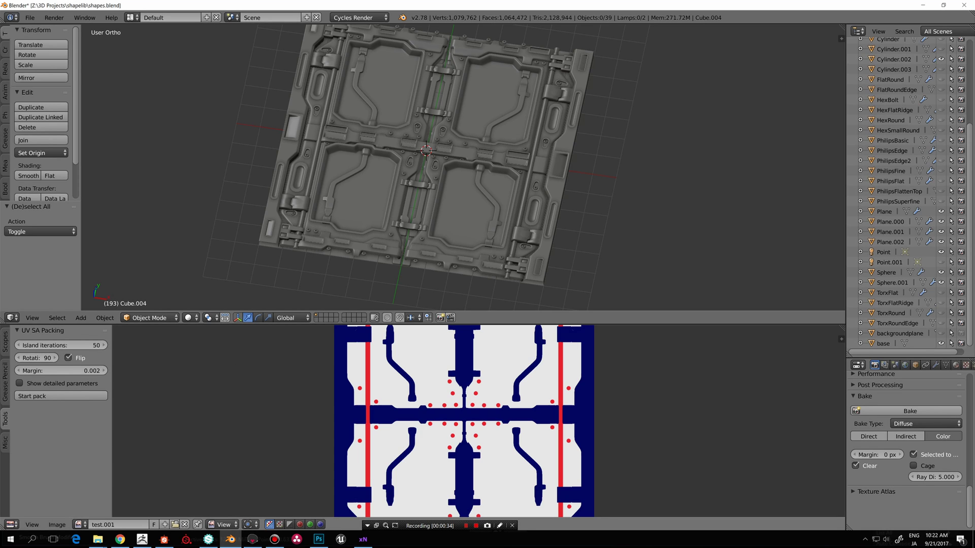
Step: Switch to xNormal, look through its list of maps to render, and return to the wall model in Blender
click(362, 539)
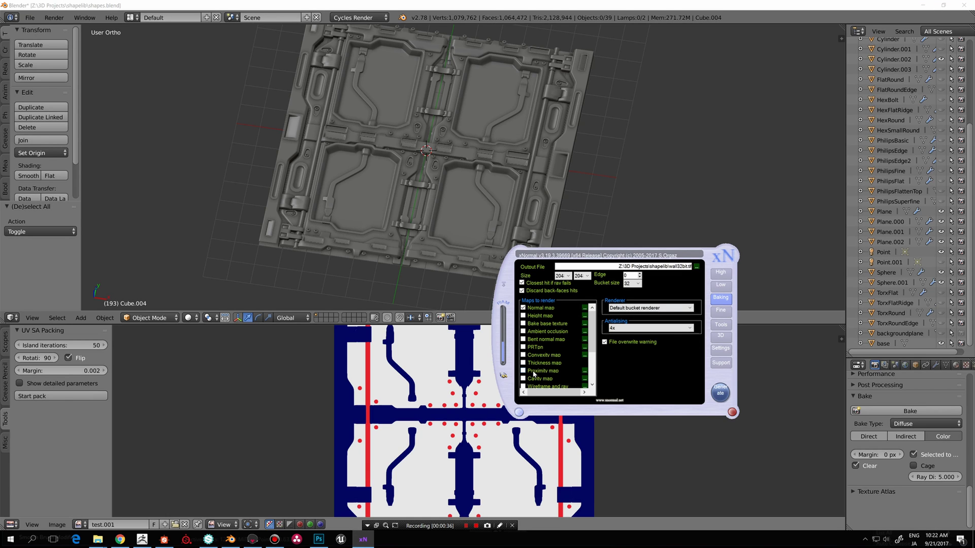
scroll(528, 374, down, 3)
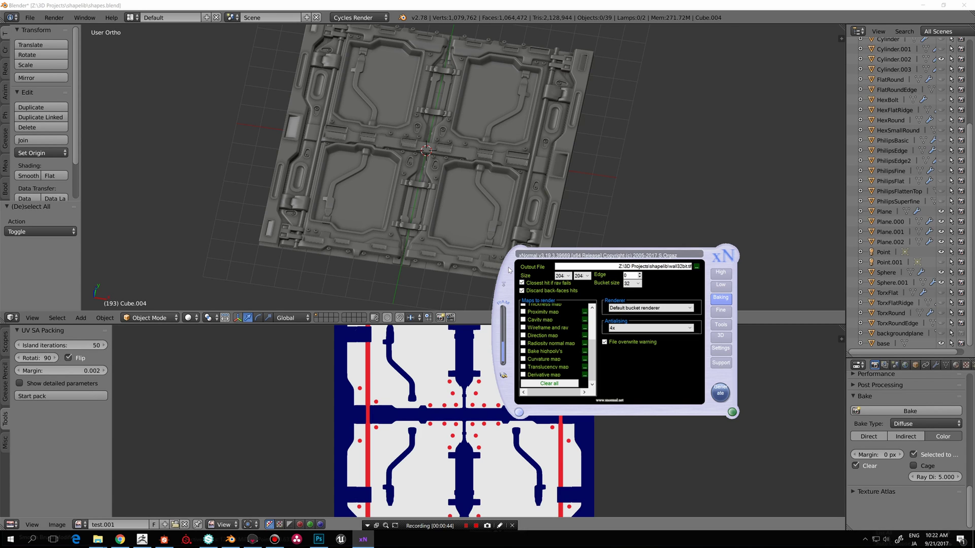
click(637, 189)
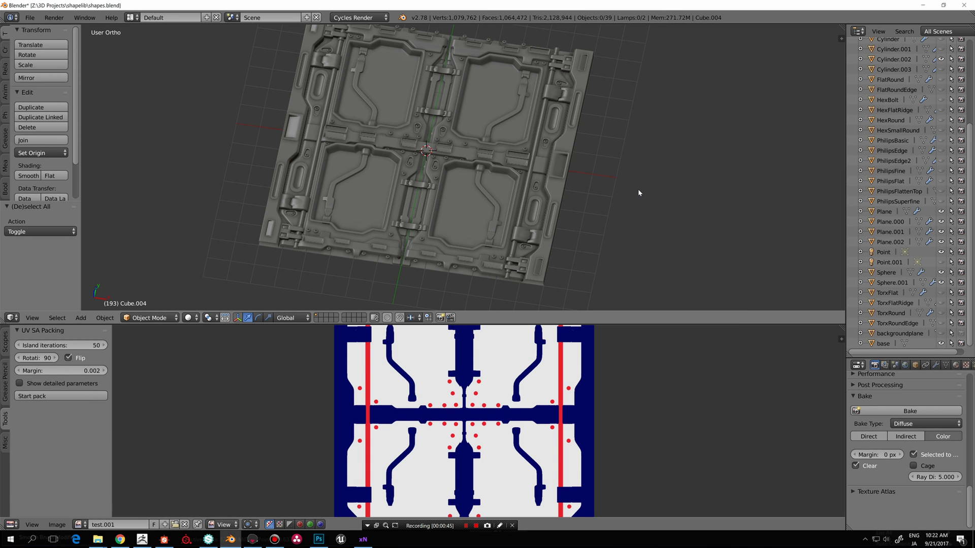
middle_drag(614, 198, 601, 199)
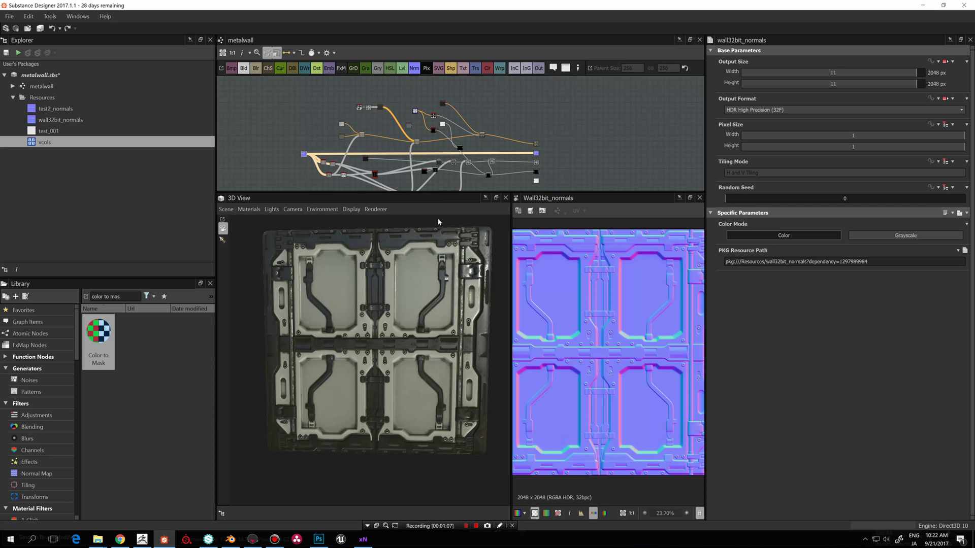
Step: In Substance Designer's metalwall graph, enlarge the graph area and display the vcols colour map fitted to the 2D view
drag(442, 317, 445, 320)
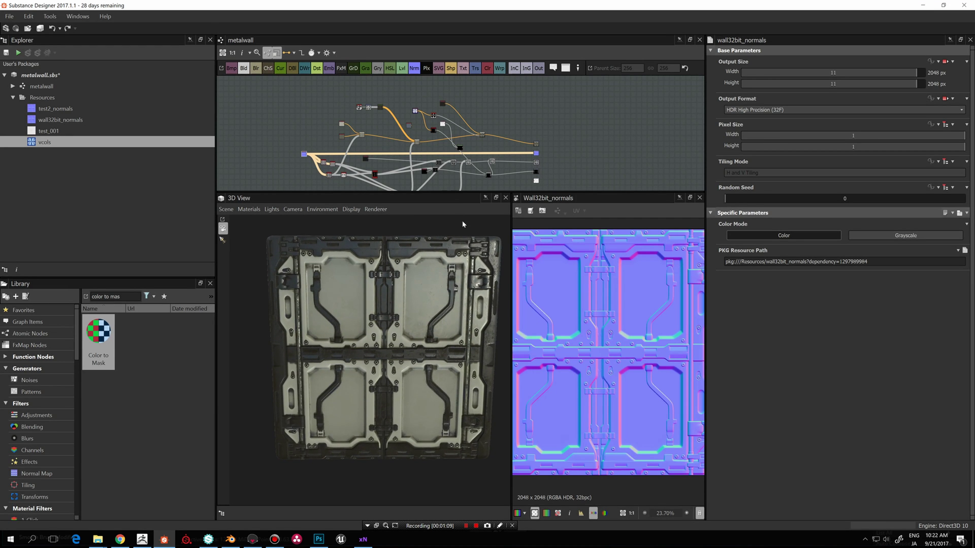
drag(467, 193, 466, 251)
scroll(424, 190, up, 2)
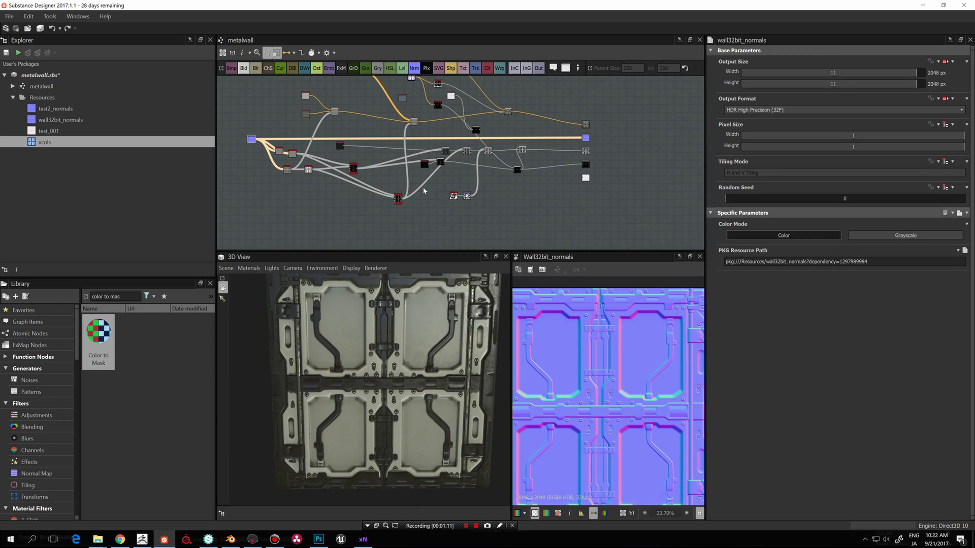
middle_drag(424, 191, 434, 235)
double_click(421, 121)
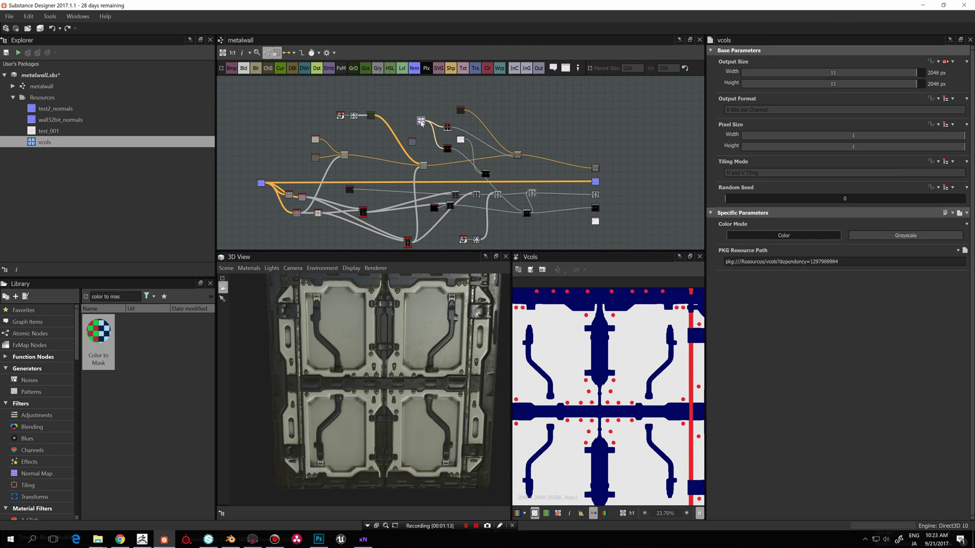
key(f)
scroll(544, 361, up, 3)
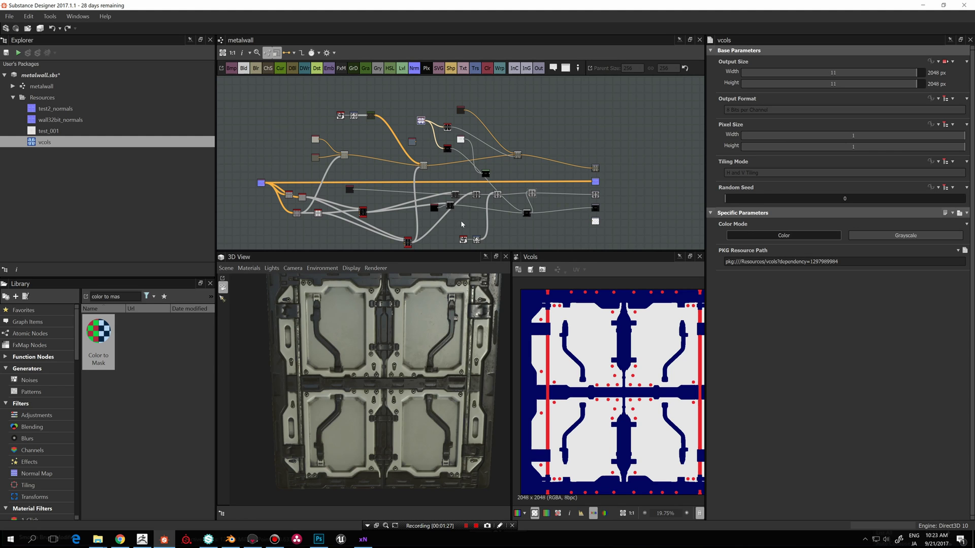
middle_drag(461, 220, 458, 209)
drag(442, 333, 434, 320)
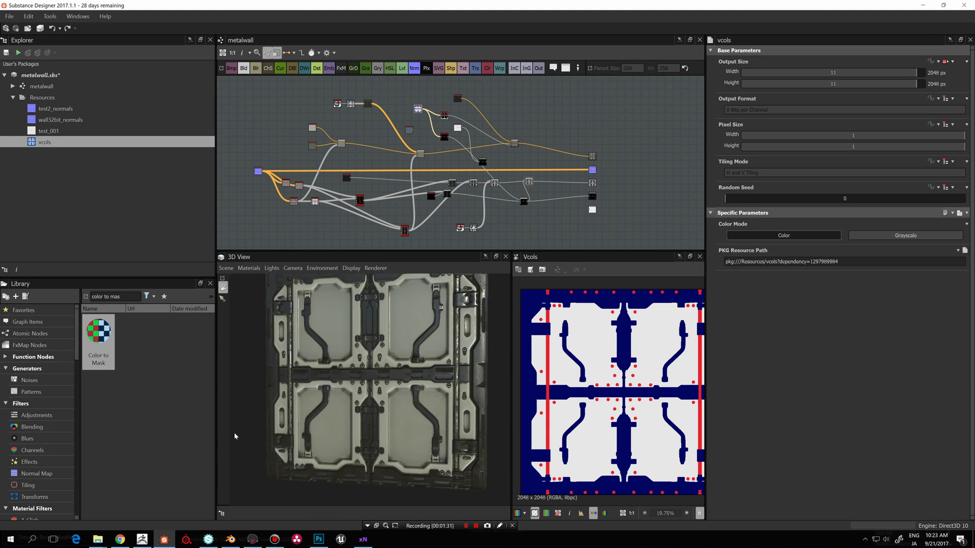
Step: Switch to Blender and display the wall model in Material viewport shading to inspect its colour-coded parts
click(230, 540)
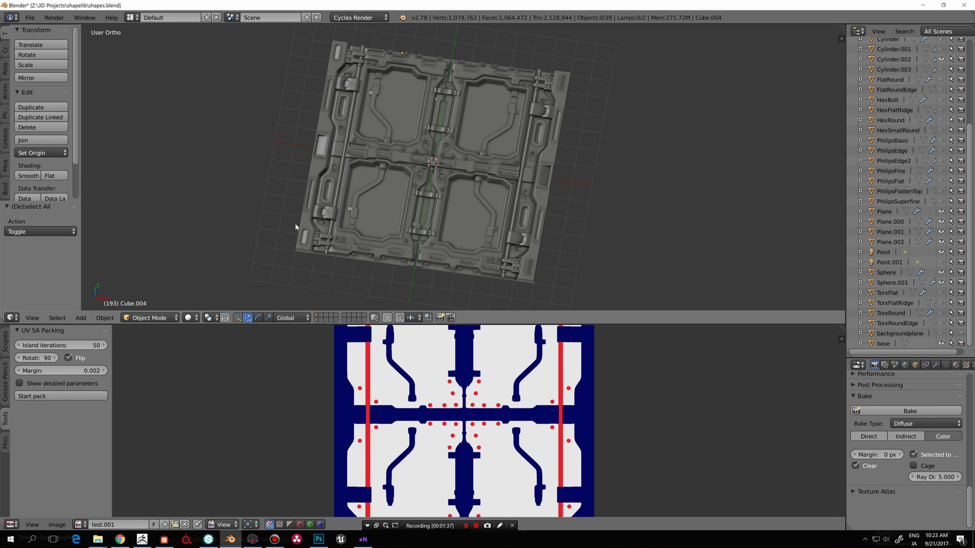
click(191, 318)
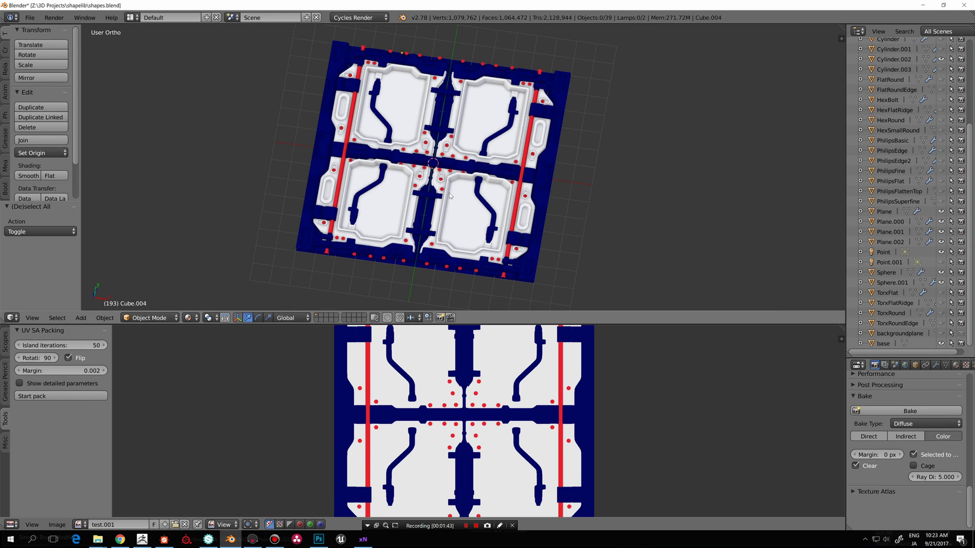
scroll(440, 193, down, 1)
middle_drag(443, 188, 443, 192)
scroll(444, 195, up, 3)
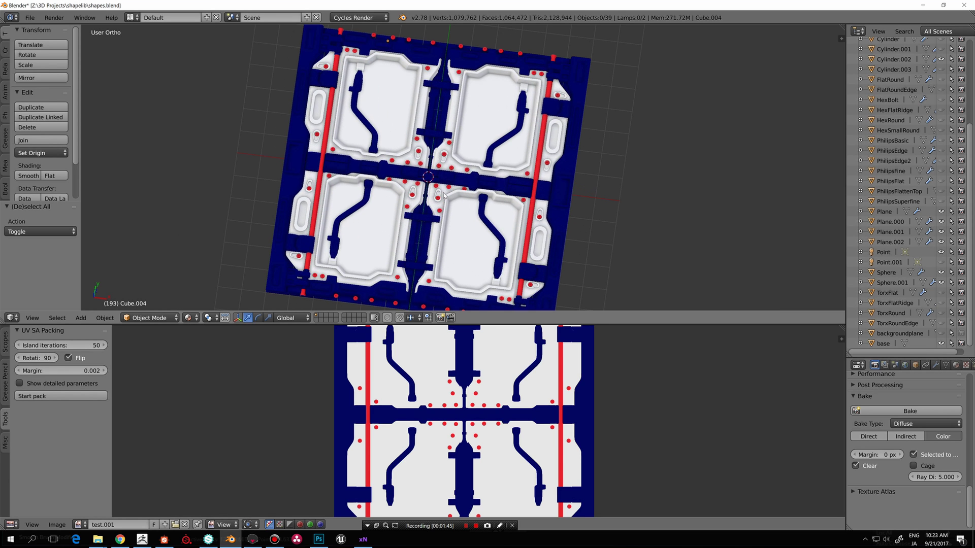
scroll(458, 204, up, 4)
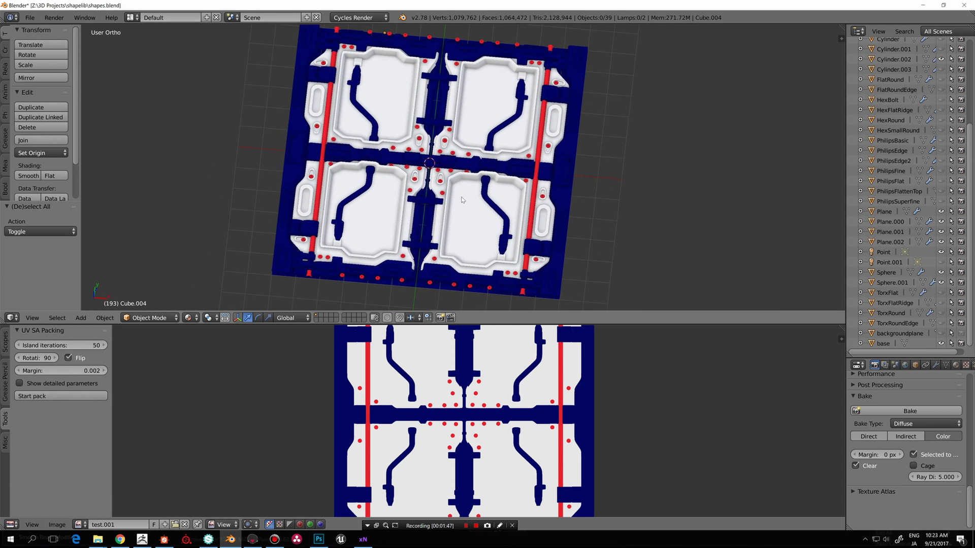
scroll(461, 198, down, 1)
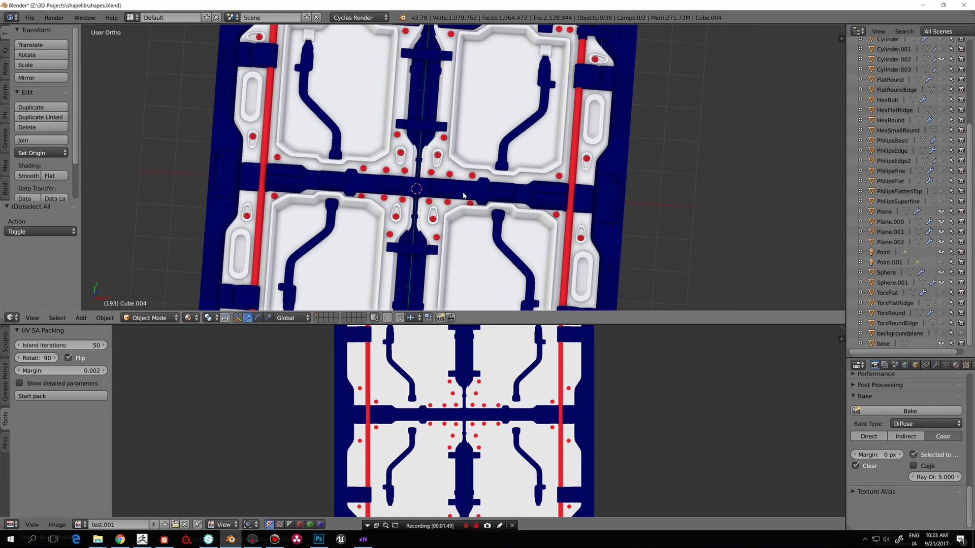
middle_drag(470, 182, 304, 66)
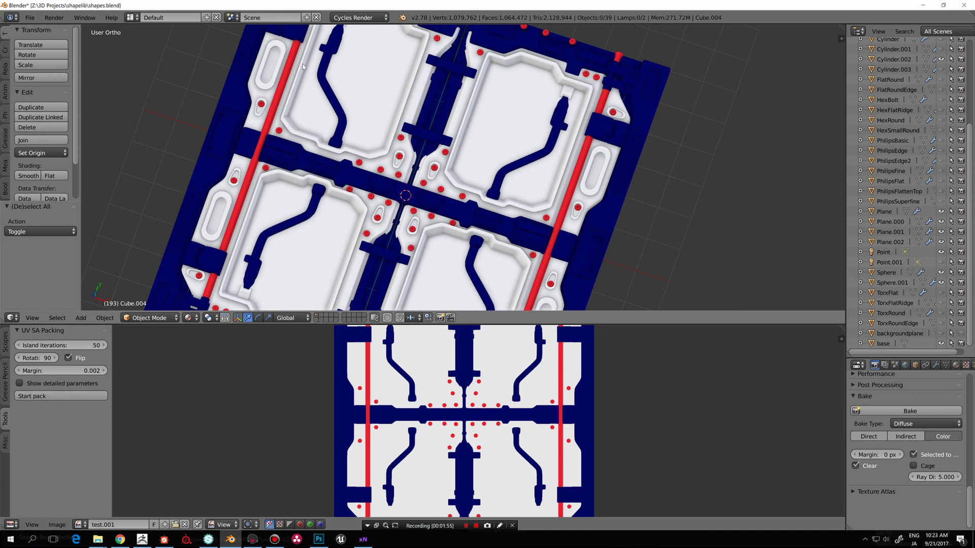
shift+middle_drag(437, 133, 439, 165)
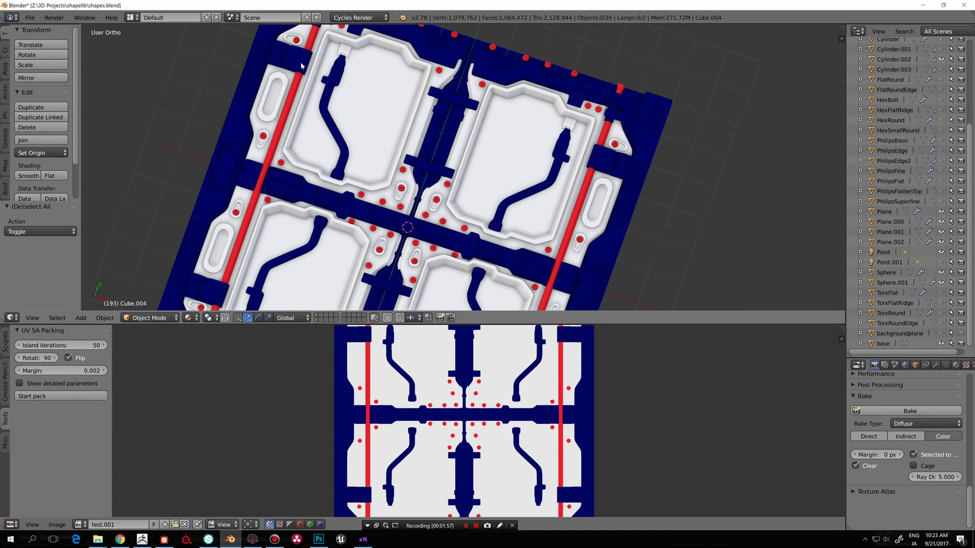
Step: Assign the red material named Material to the dark blue clamp and bracket object on the wall
right_click(279, 58)
click(956, 365)
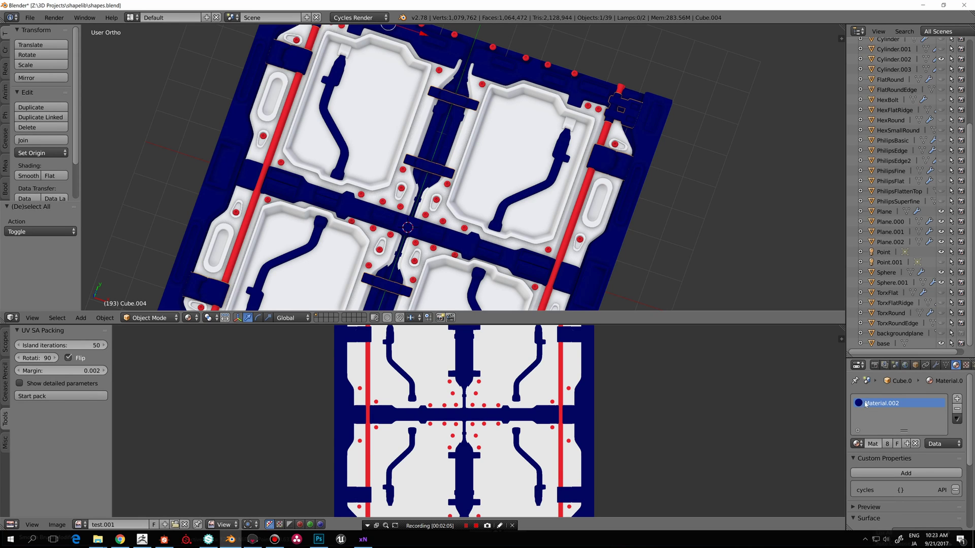
click(858, 444)
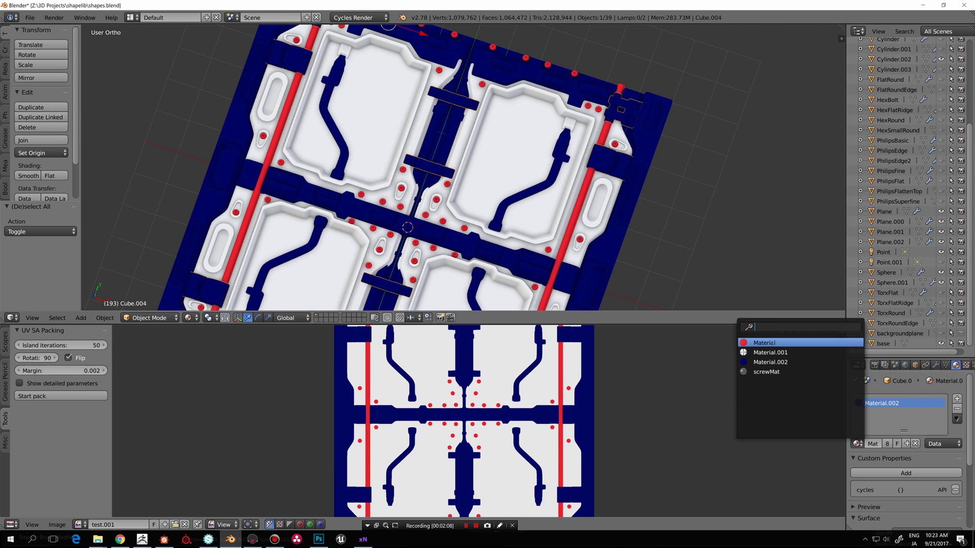
click(764, 342)
shift+middle_drag(592, 254, 594, 210)
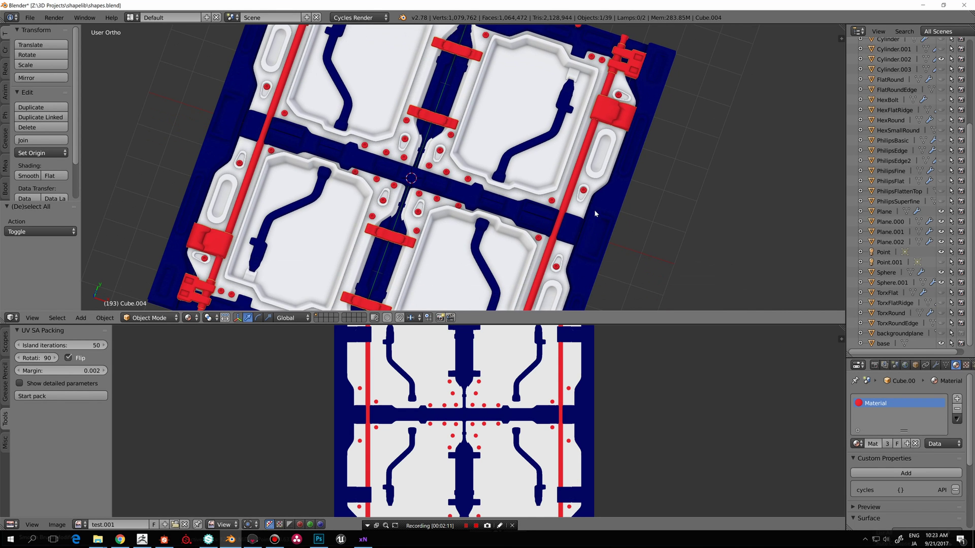
scroll(600, 225, down, 4)
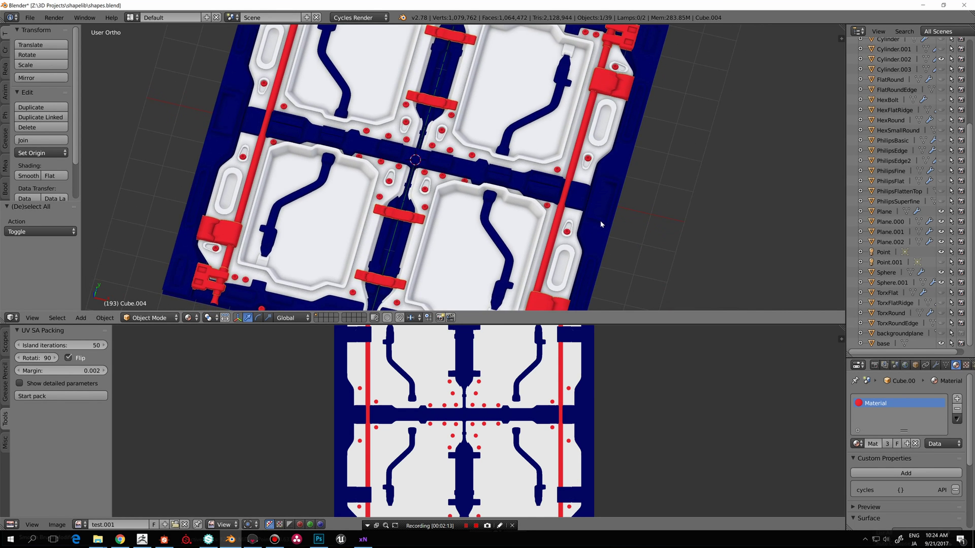
middle_drag(622, 221, 609, 243)
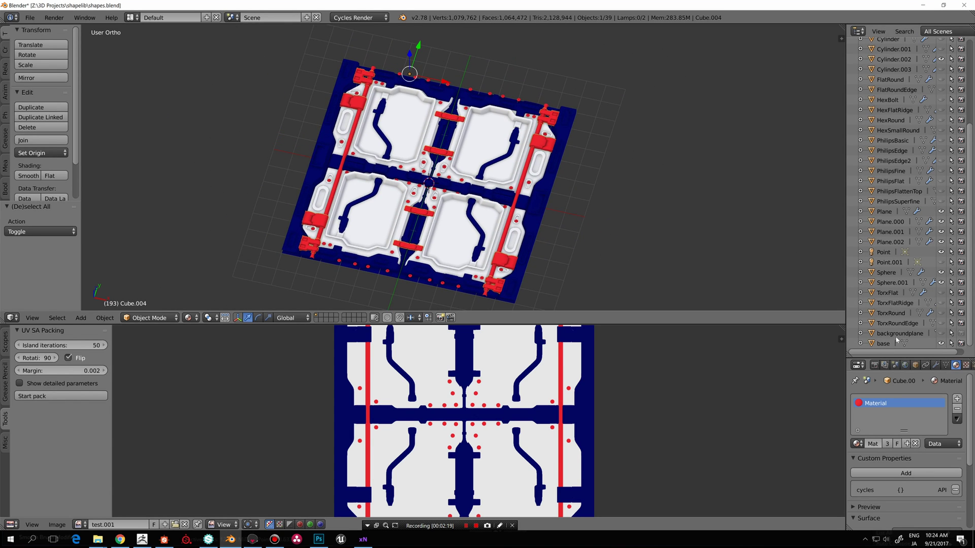
Step: Unhide the backgroundplane object and select it with the viewport in Solid shading
click(941, 333)
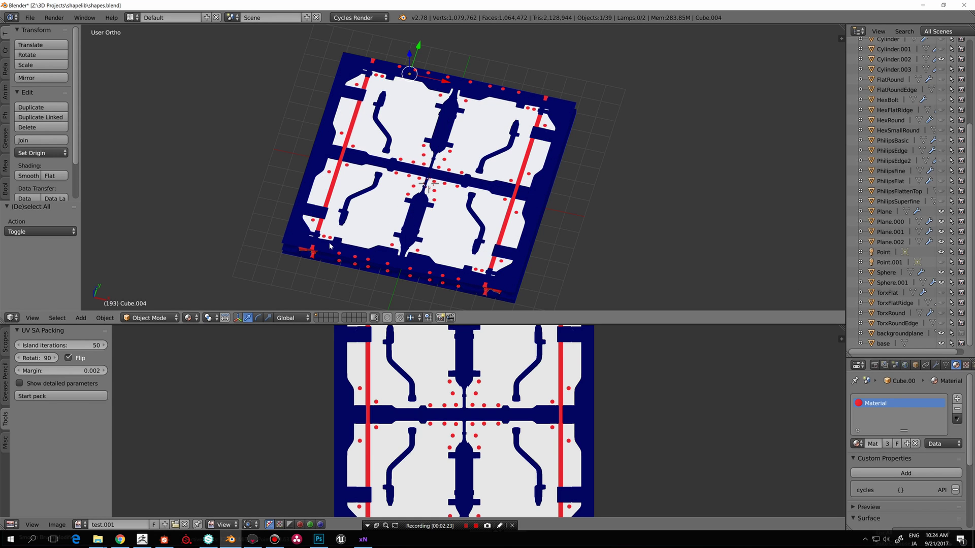
click(191, 318)
click(214, 283)
right_click(290, 264)
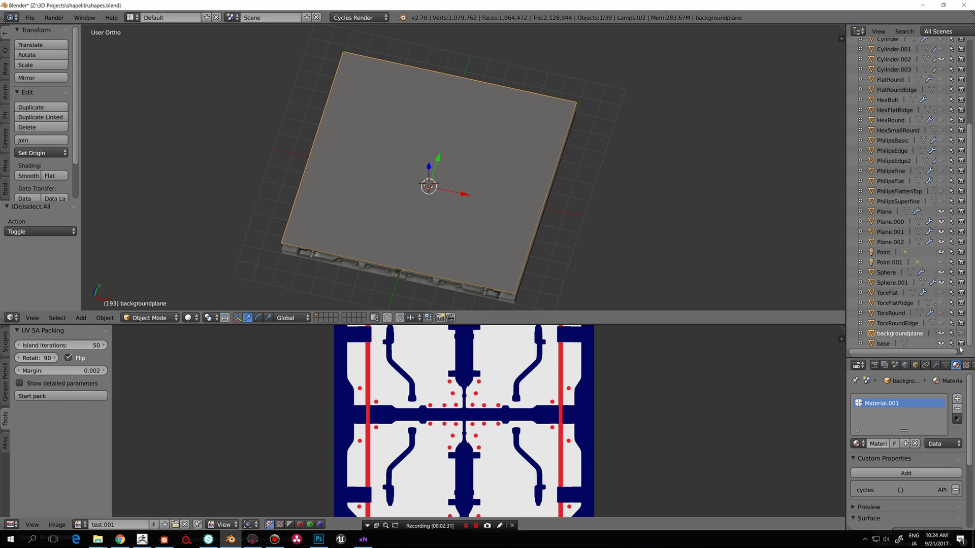
Step: Hide the background plane and box-select all the visible wall pieces
key(h)
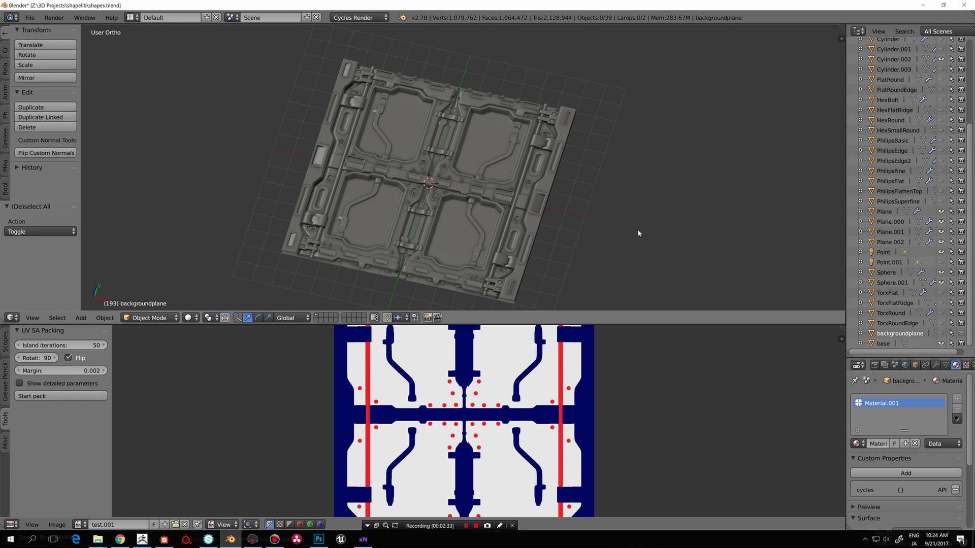
shift+middle_drag(637, 226, 636, 213)
key(b)
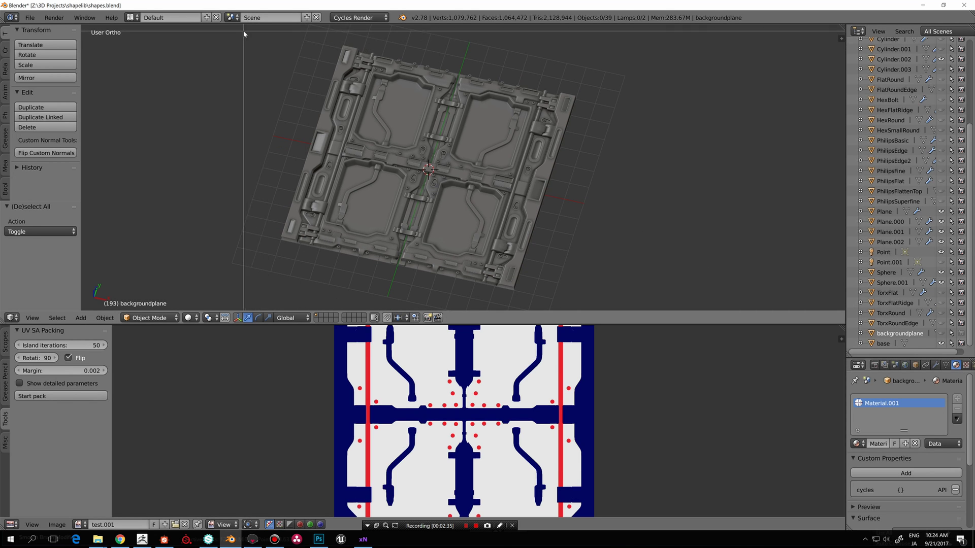
drag(244, 32, 604, 312)
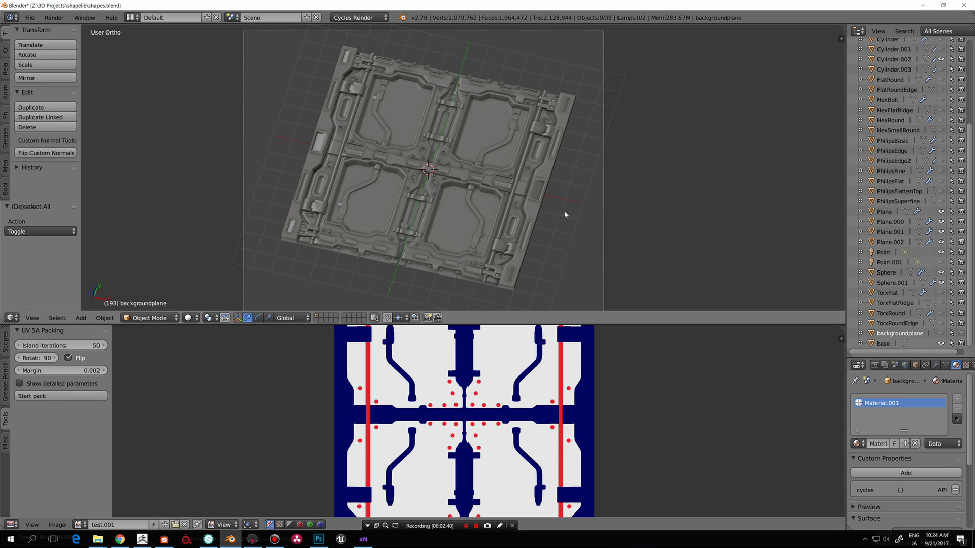
Step: Unhide the background plane and add it to the selected wall pieces as the active object
click(941, 333)
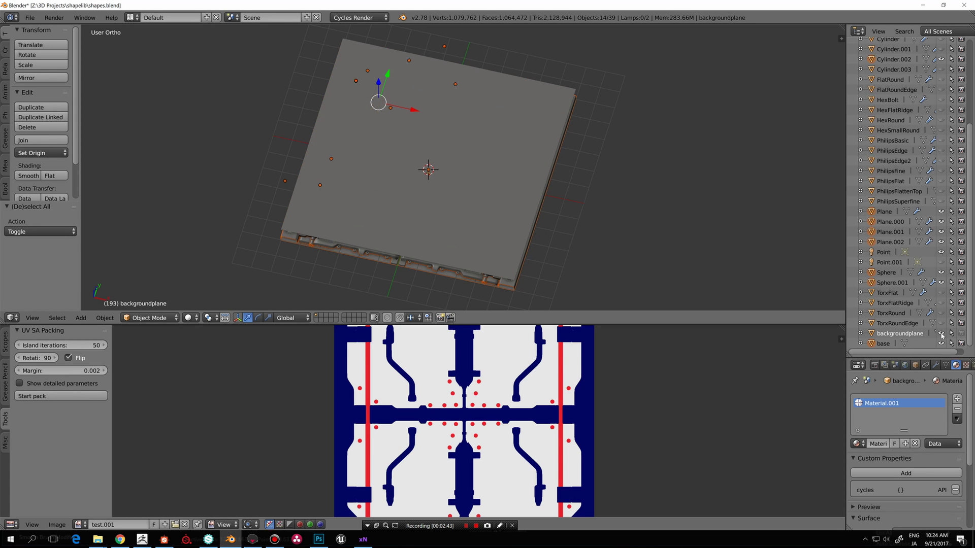
shift+right_click(495, 155)
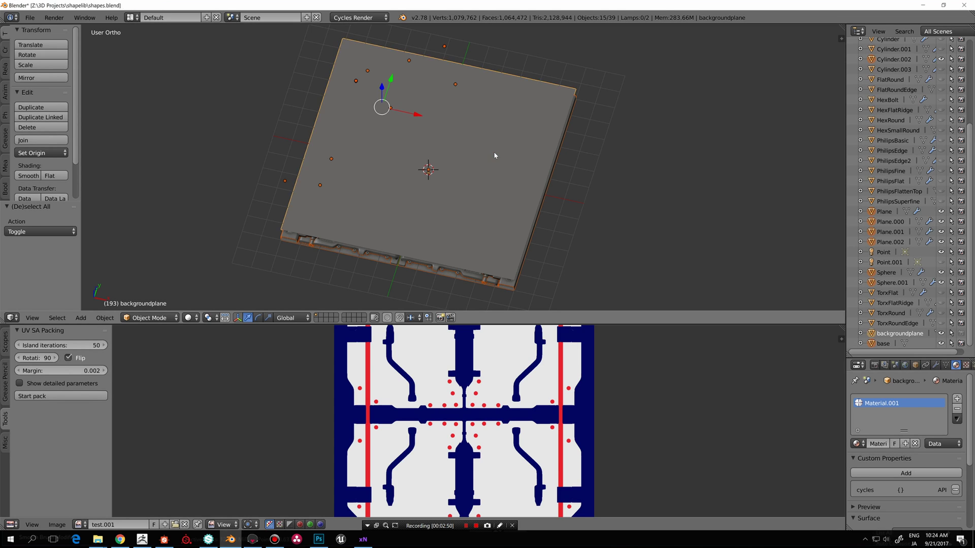
middle_drag(512, 168, 508, 232)
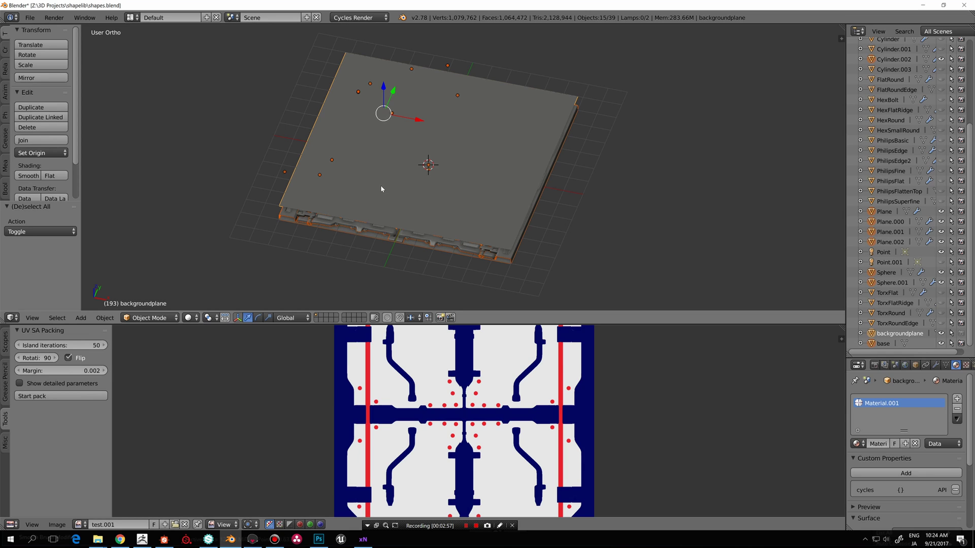
Step: Bring up the Bake settings in the render properties
click(874, 365)
scroll(887, 405, up, 3)
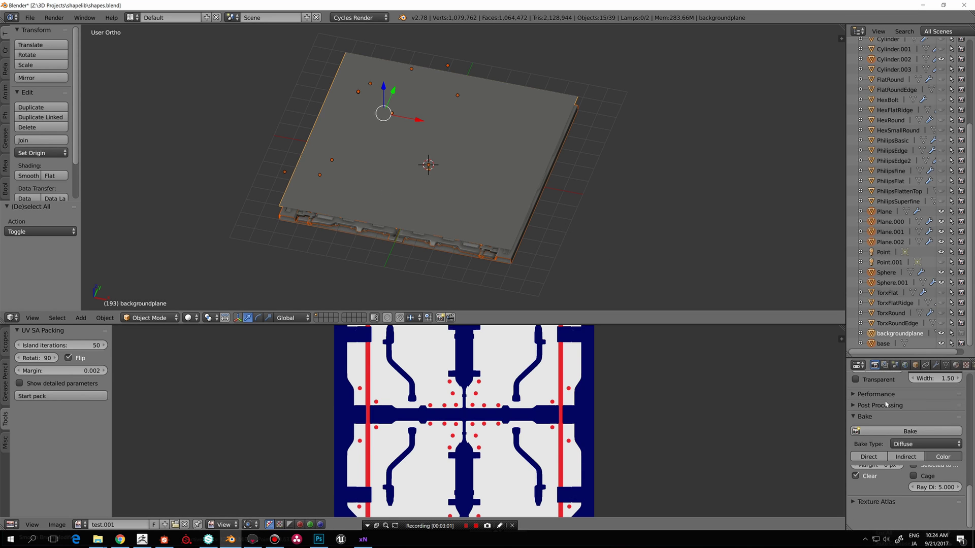
mouse_move(873, 408)
middle_down()
mouse_move(882, 430)
mouse_move(885, 414)
middle_up()
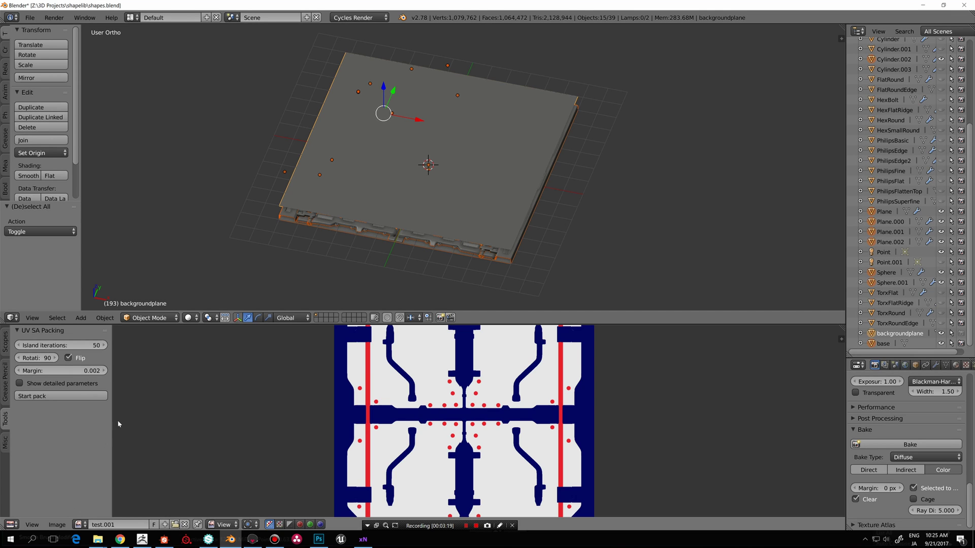
Step: Change the UV/Image Editor area to the Node Editor to show the background plane's material nodes
click(11, 525)
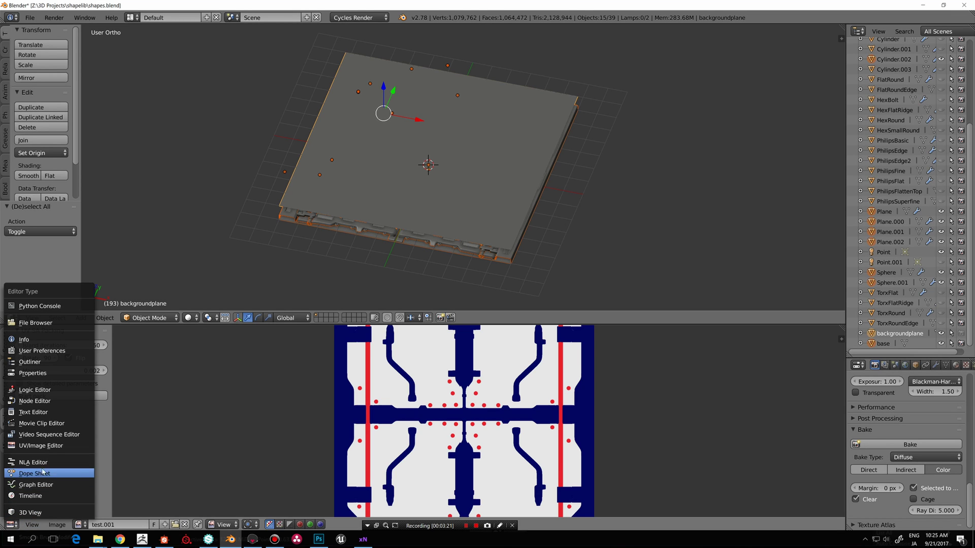
click(34, 401)
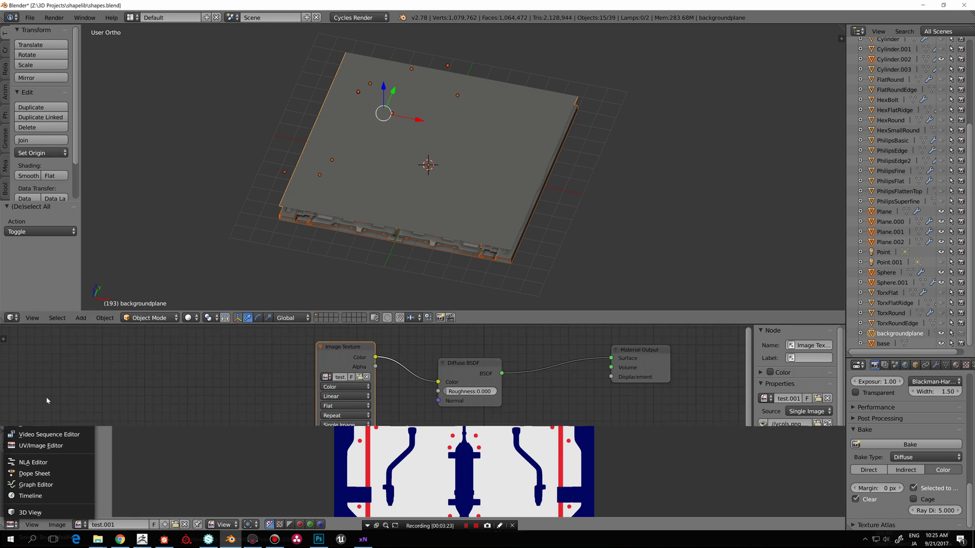
Step: Switch the Node Editor area back to the UV/Image Editor
scroll(275, 409, up, 1)
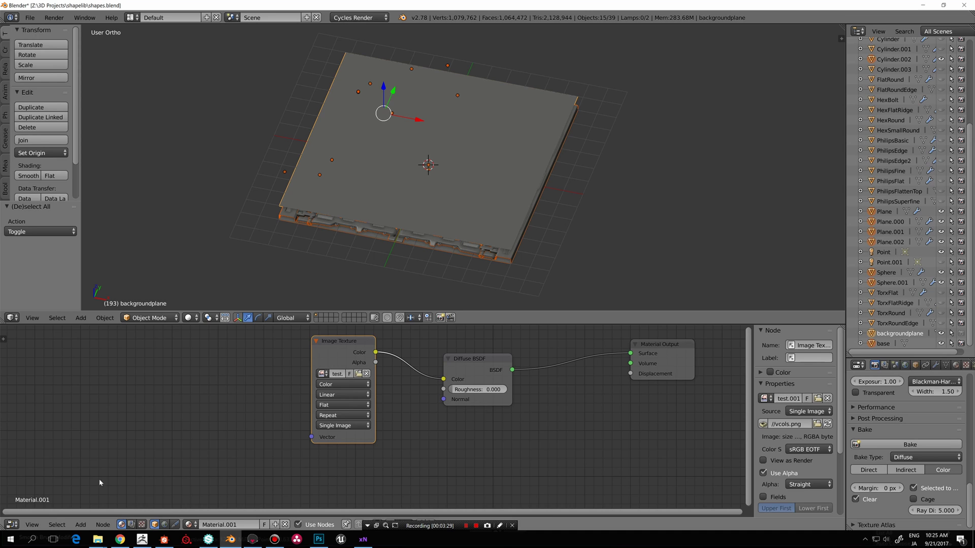
click(11, 525)
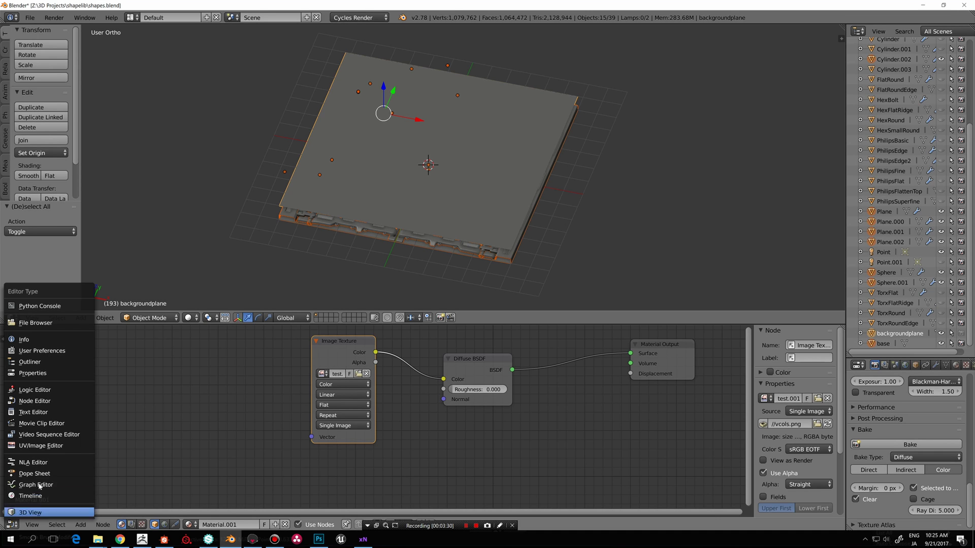
click(51, 445)
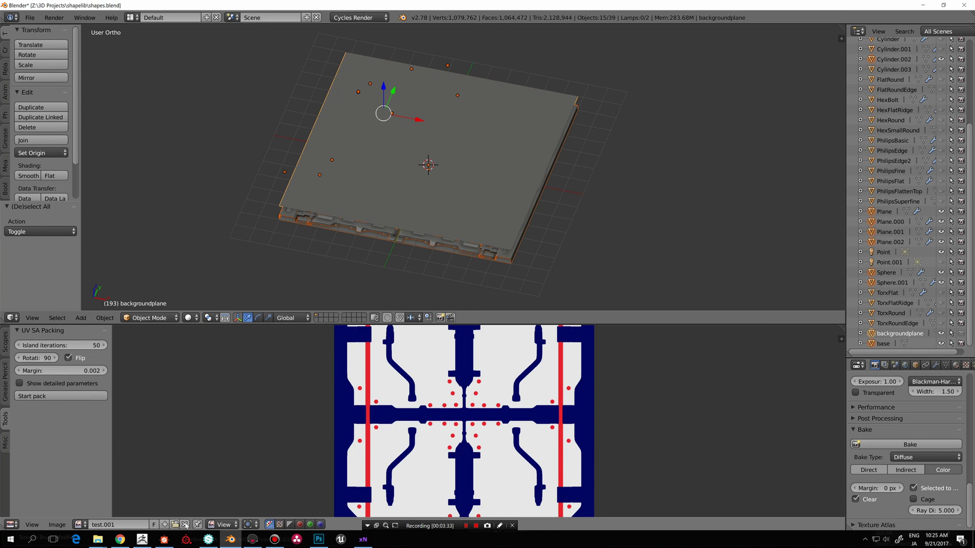
Step: Create a new blank 2048 x 2048 px image named colorid as the bake target
click(79, 525)
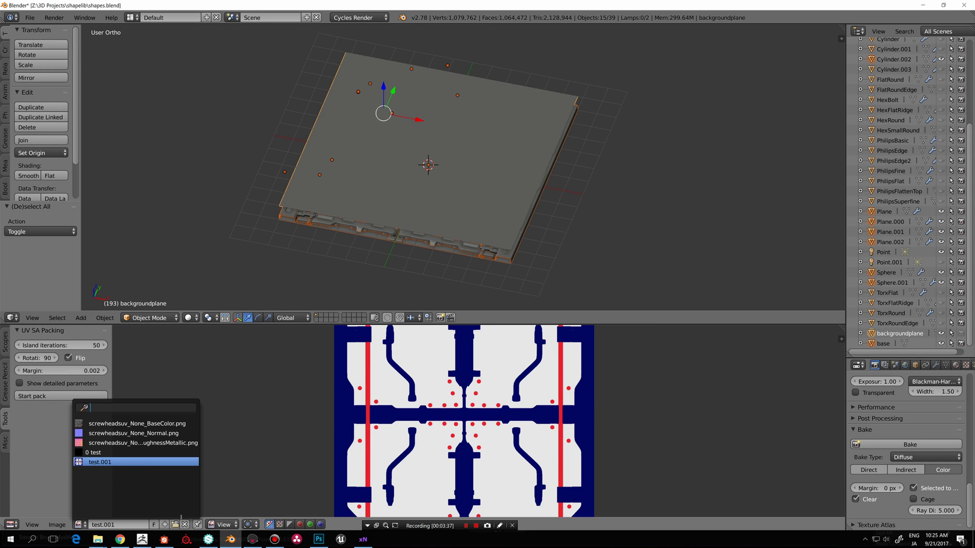
click(165, 527)
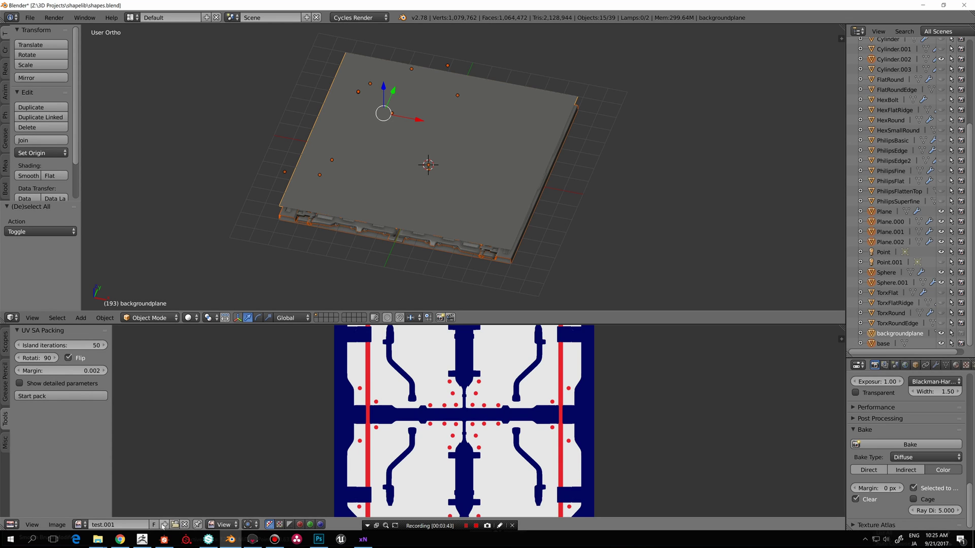
click(151, 523)
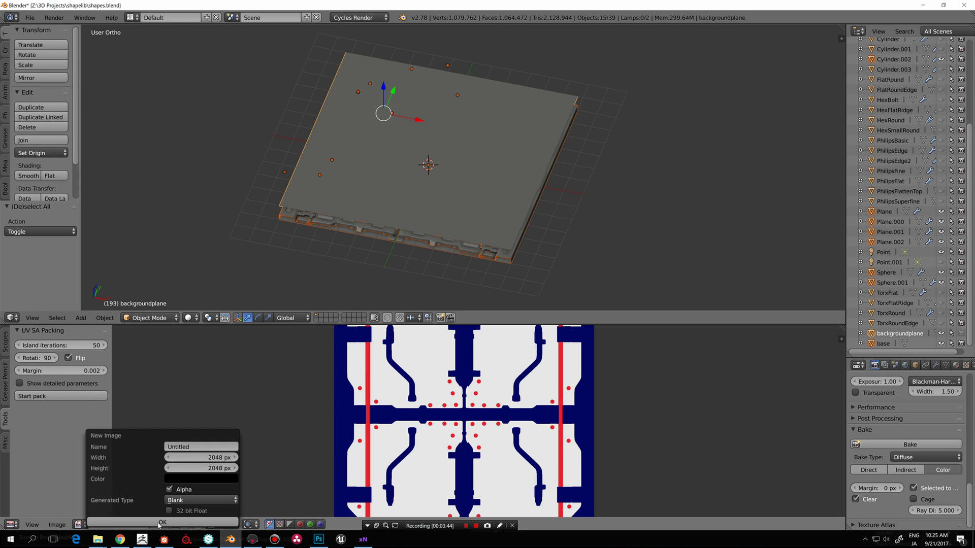
click(200, 445)
text(colorid)
click(173, 522)
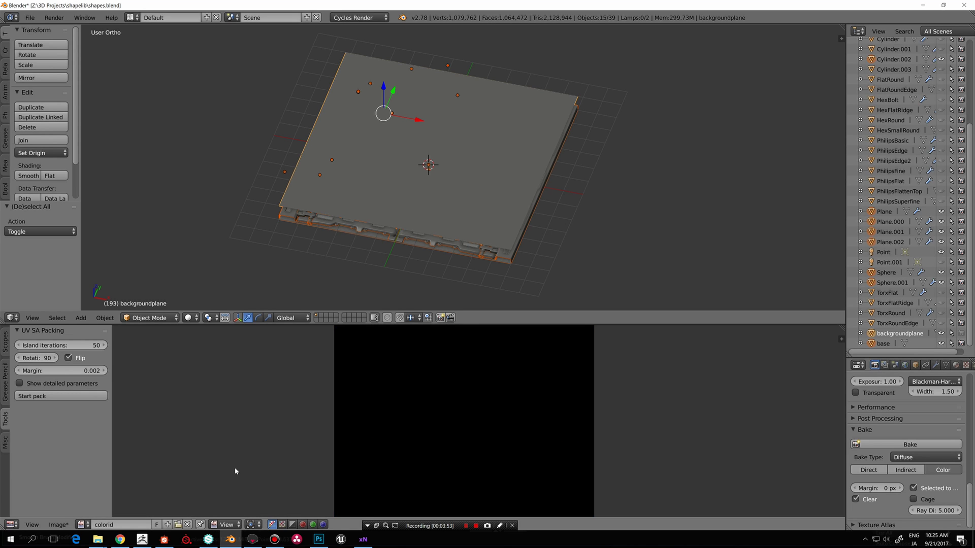
scroll(301, 432, down, 2)
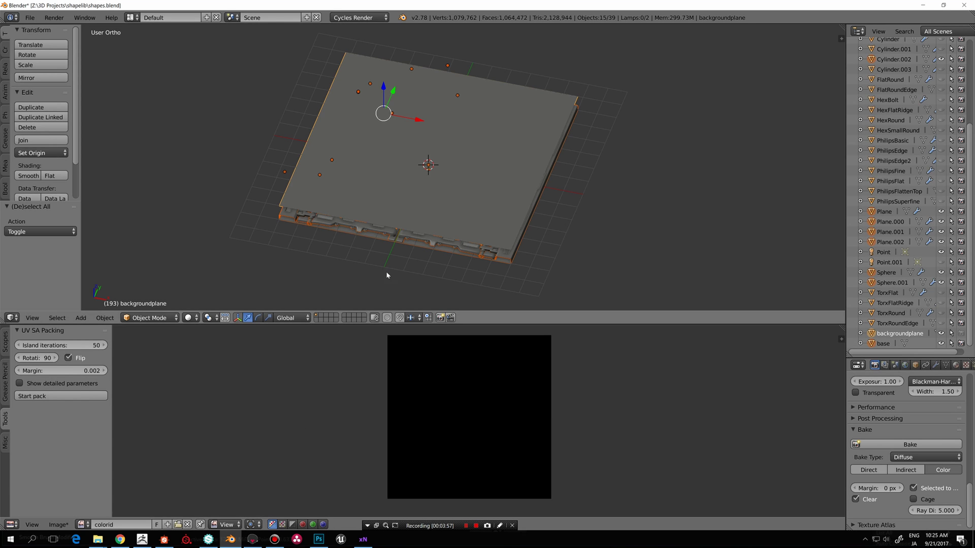
Step: In the Node Editor, assign the colorid image to the background plane's Image Texture node
click(11, 524)
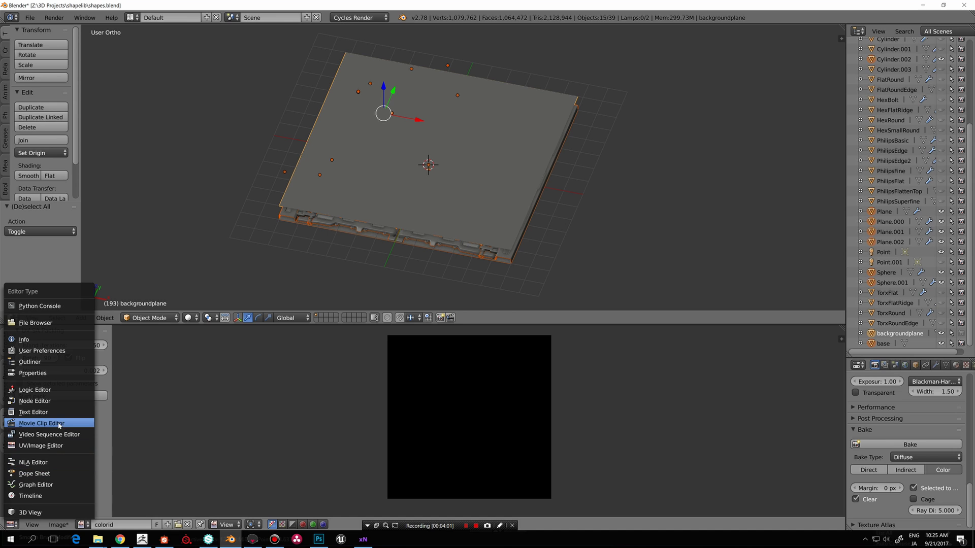
click(59, 402)
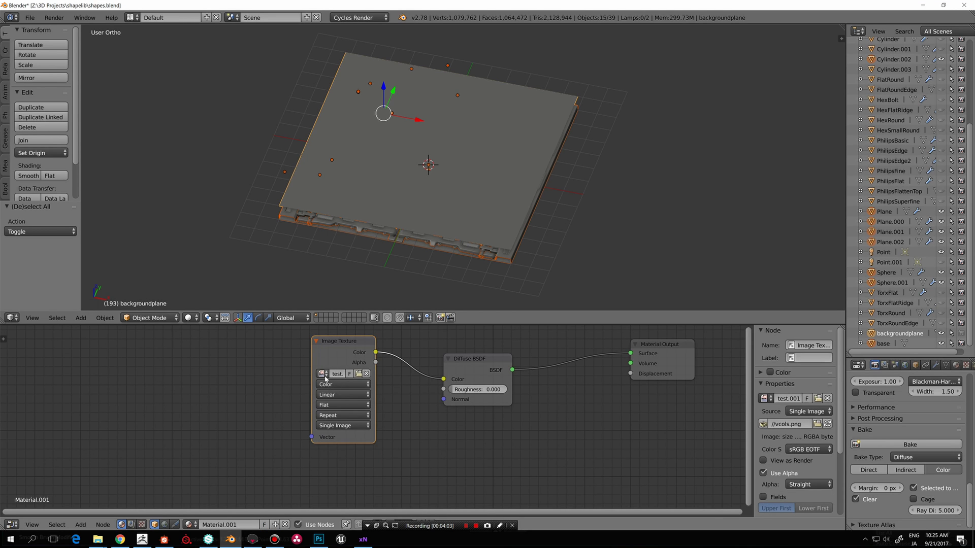
click(323, 374)
click(345, 389)
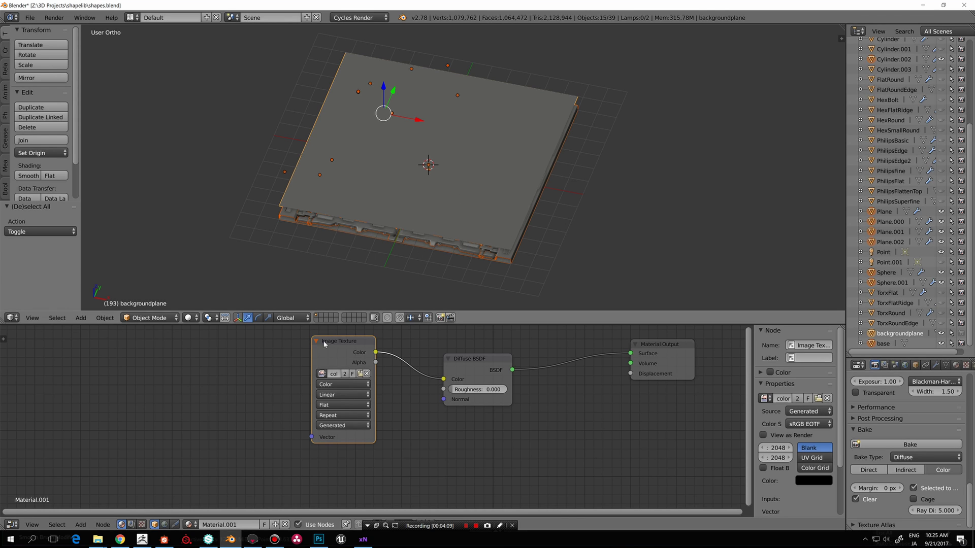
Step: Show the colorid image in the UV/Image Editor and bake the wall's diffuse color onto the background plane
click(11, 524)
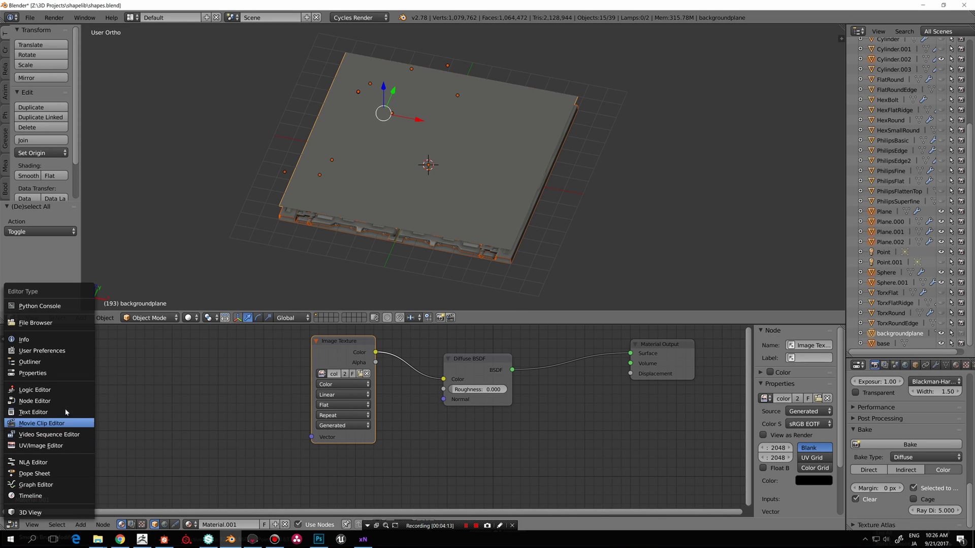
click(57, 446)
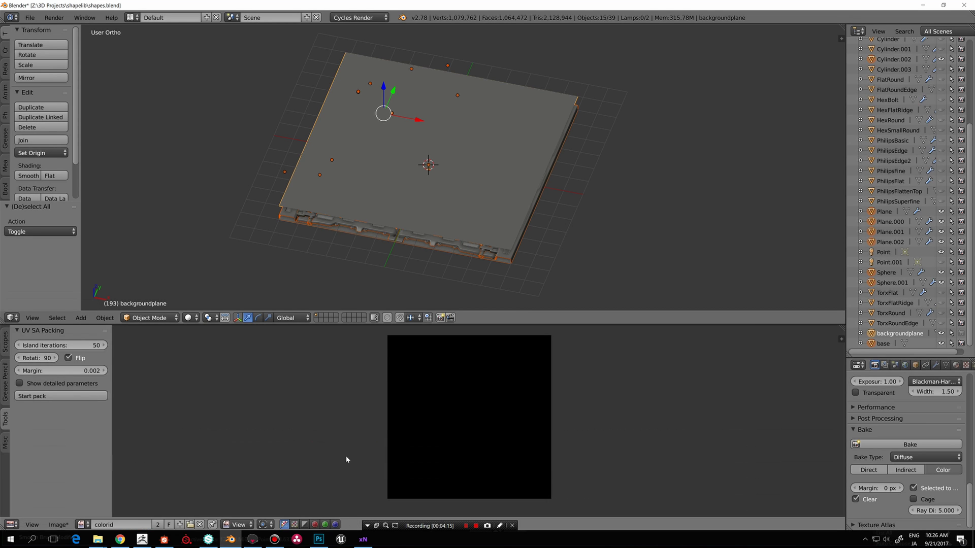
click(893, 445)
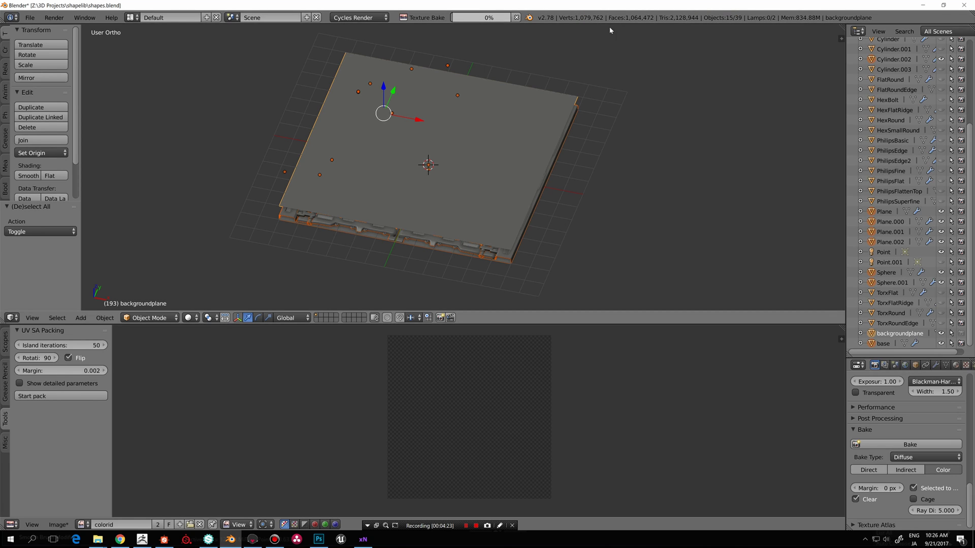
click(961, 334)
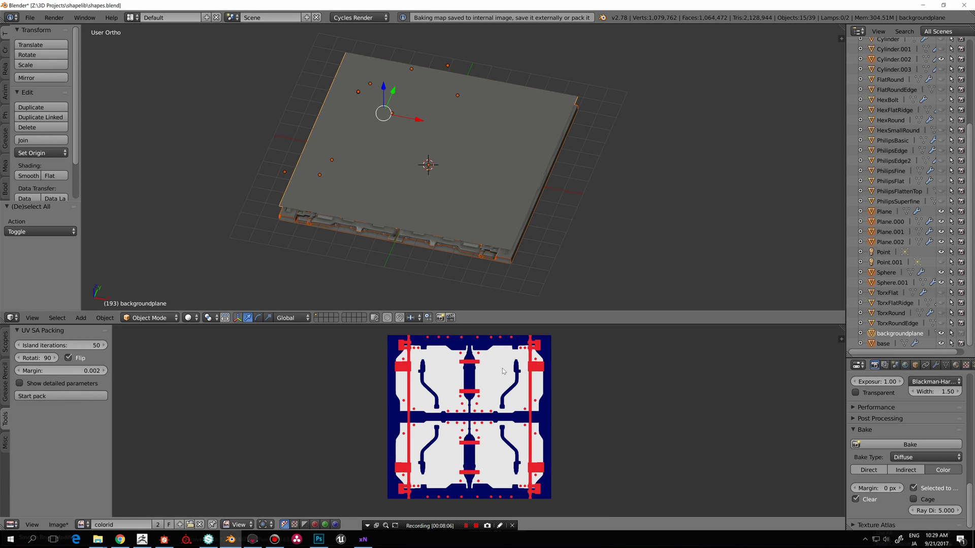
scroll(537, 356, up, 1)
scroll(546, 356, down, 1)
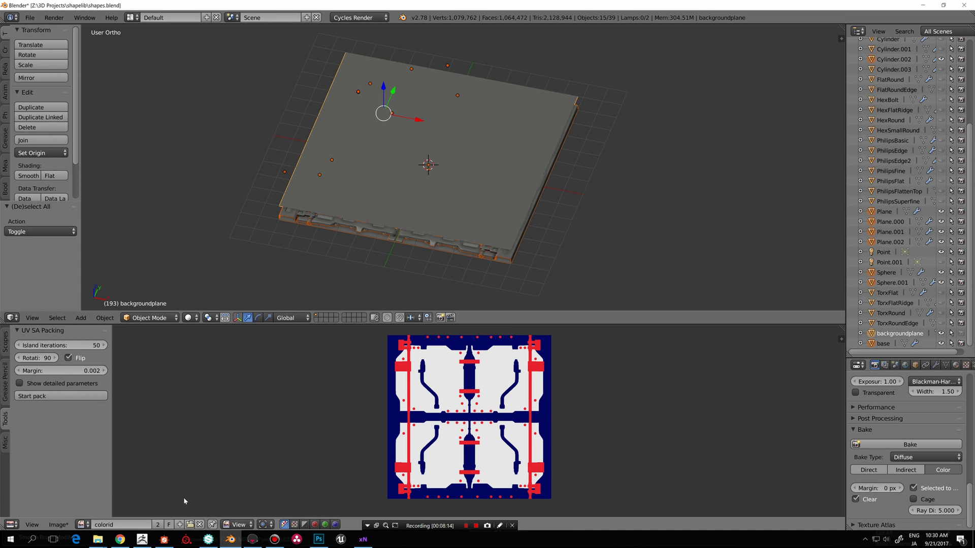
Step: Save the baked color ID image as a PNG in the shapelib folder, overwriting vcols.png
click(58, 524)
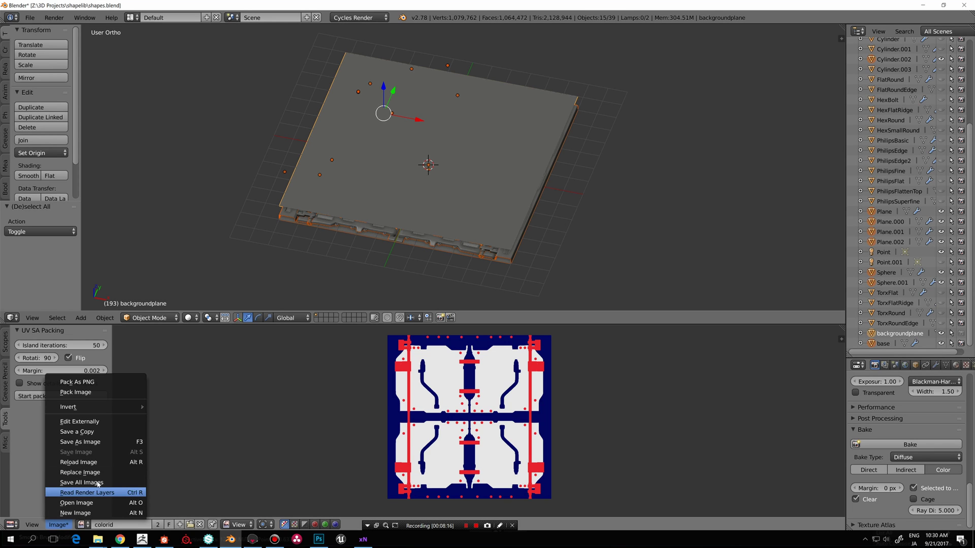
click(101, 442)
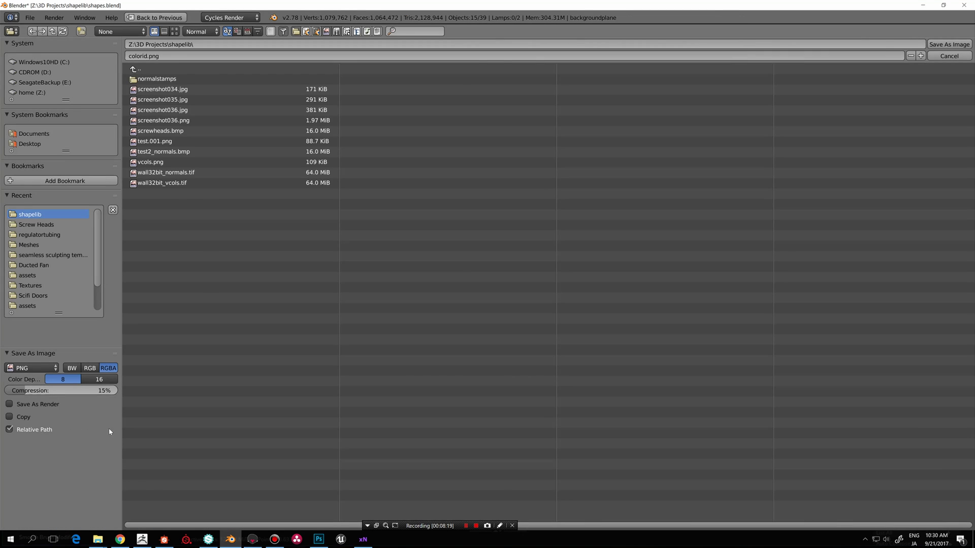
click(173, 163)
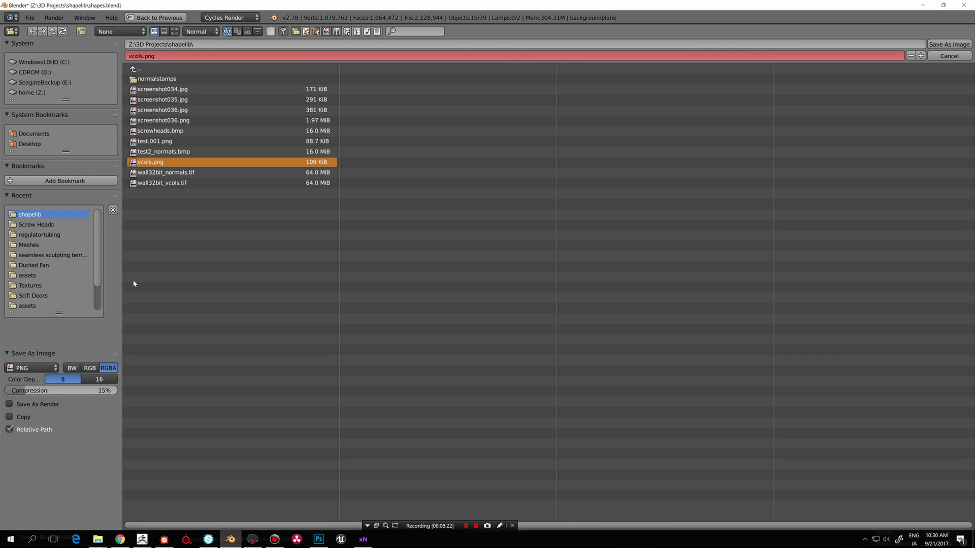
click(949, 44)
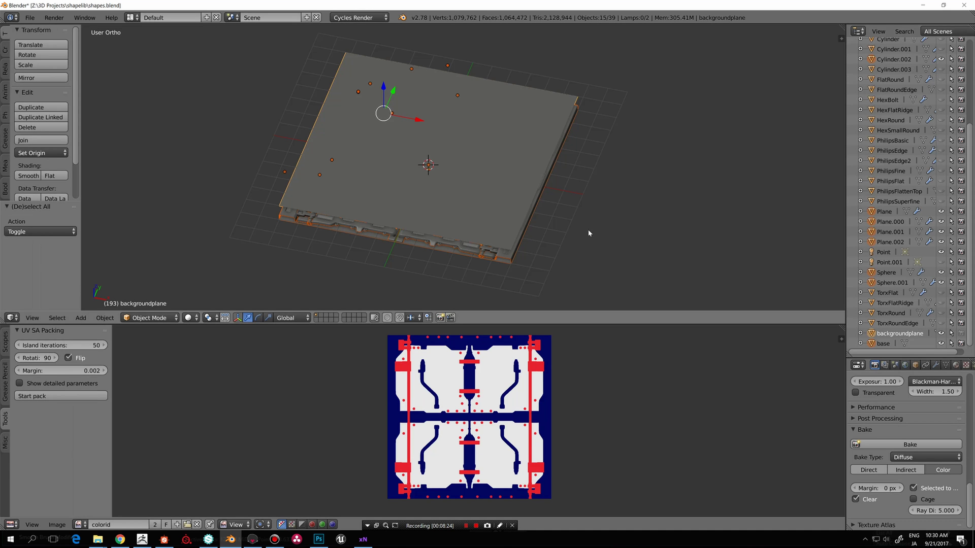
Step: Switch to Substance Designer with the metalwall graph
click(164, 539)
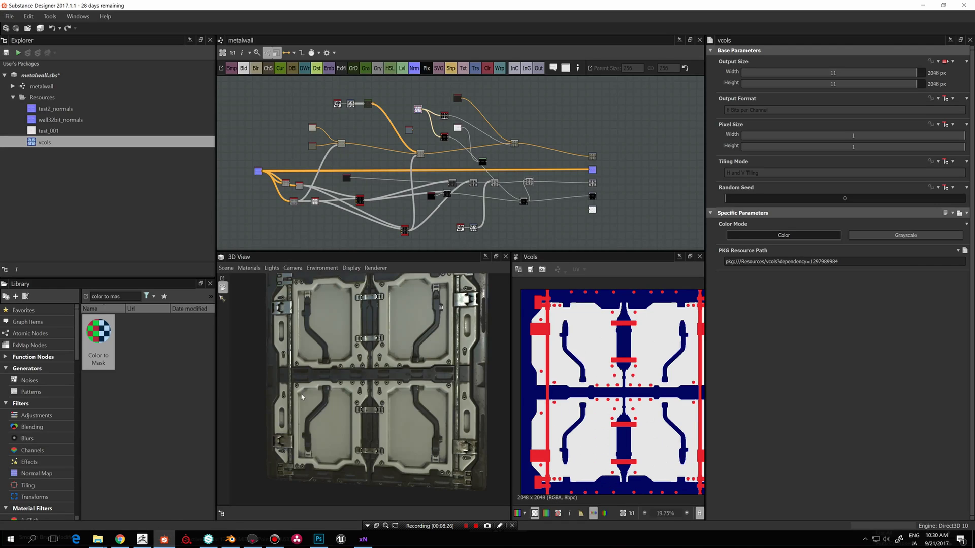
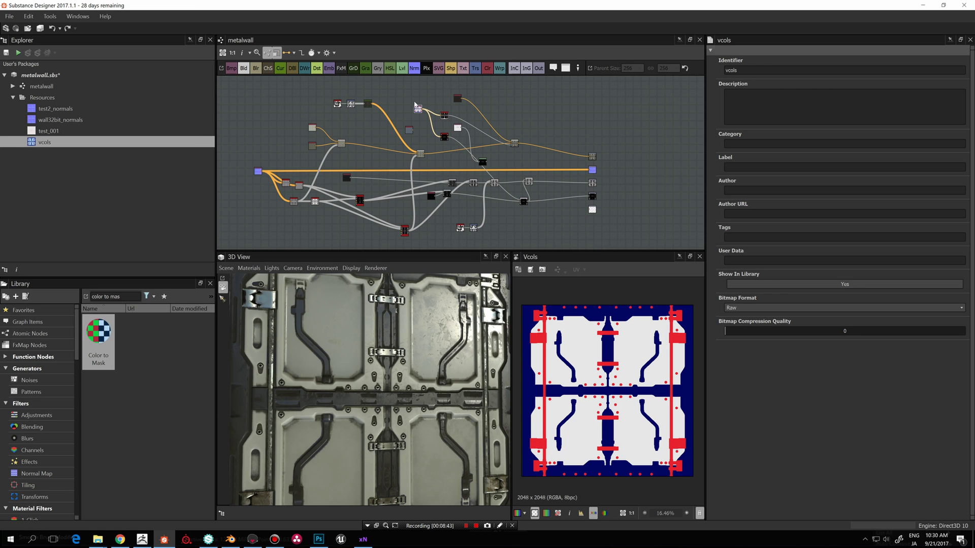
Step: Delete the existing vcols bitmap node and its two Color to Mask nodes from the metalwall graph
click(418, 107)
key(Delete)
click(443, 115)
key(Delete)
click(444, 137)
key(Delete)
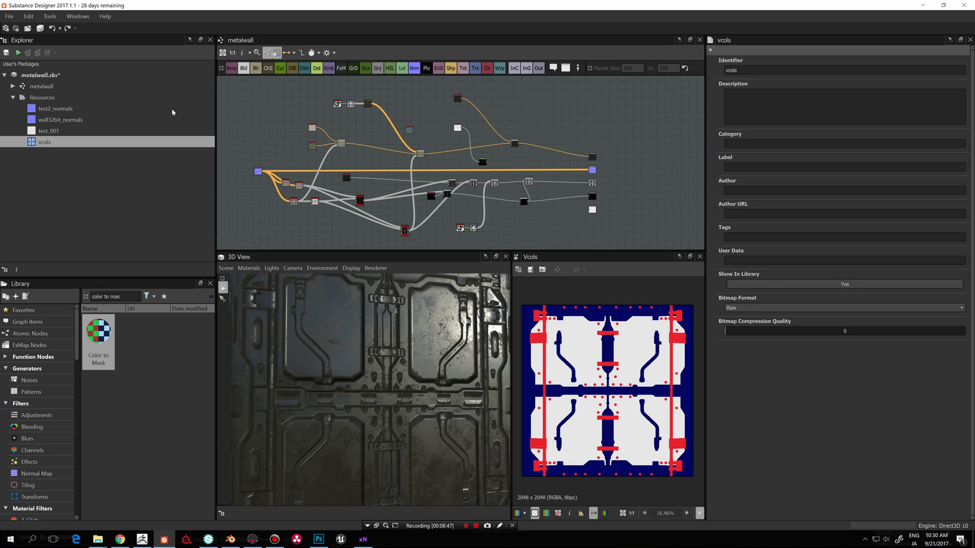
Step: Place the vcols resource in the graph as a new bitmap node above the central blend node
drag(40, 142, 424, 121)
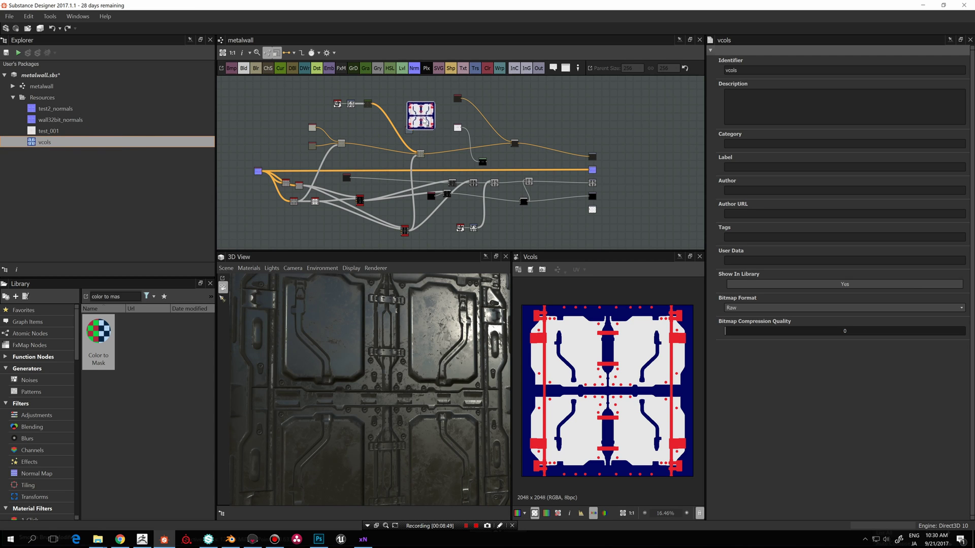
scroll(427, 120, up, 3)
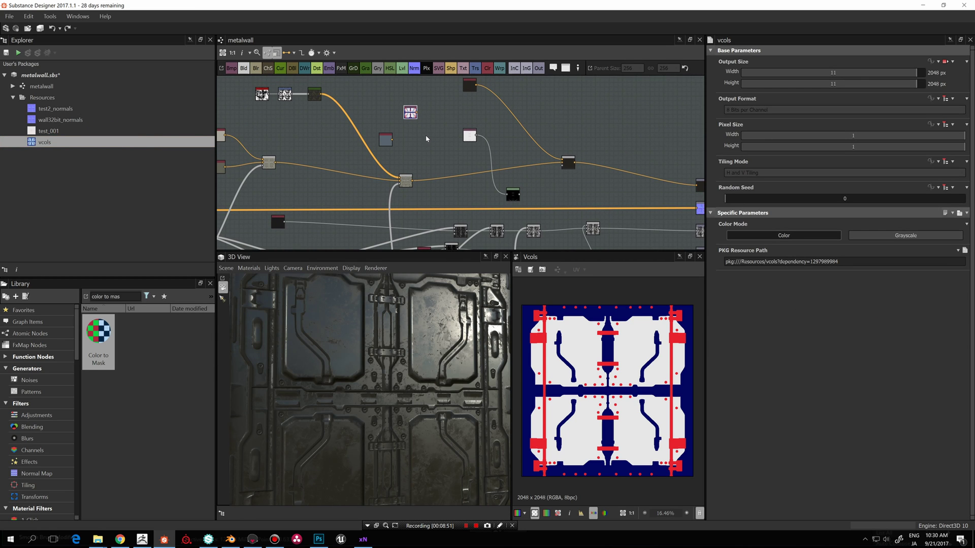
middle_drag(424, 125, 419, 140)
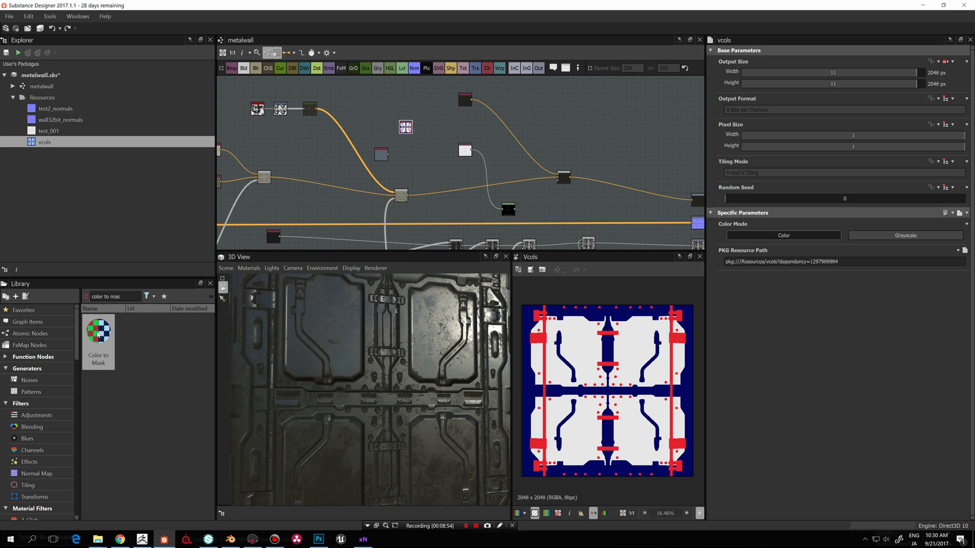
Step: Add a Color to Mask node beside the vcols bitmap, then duplicate it and place the copy just below
drag(99, 338, 425, 122)
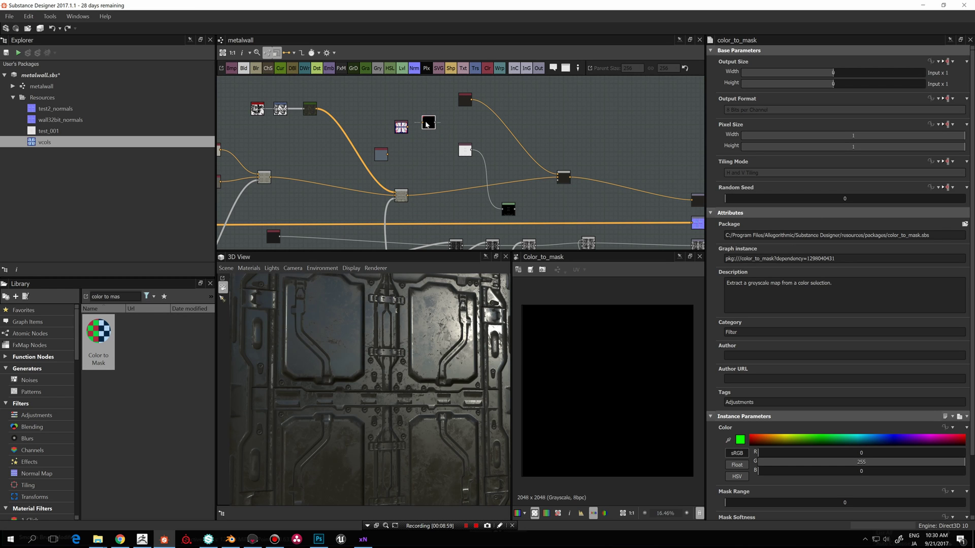
key(ctrl+d)
drag(455, 166, 424, 146)
click(421, 145)
scroll(406, 130, up, 5)
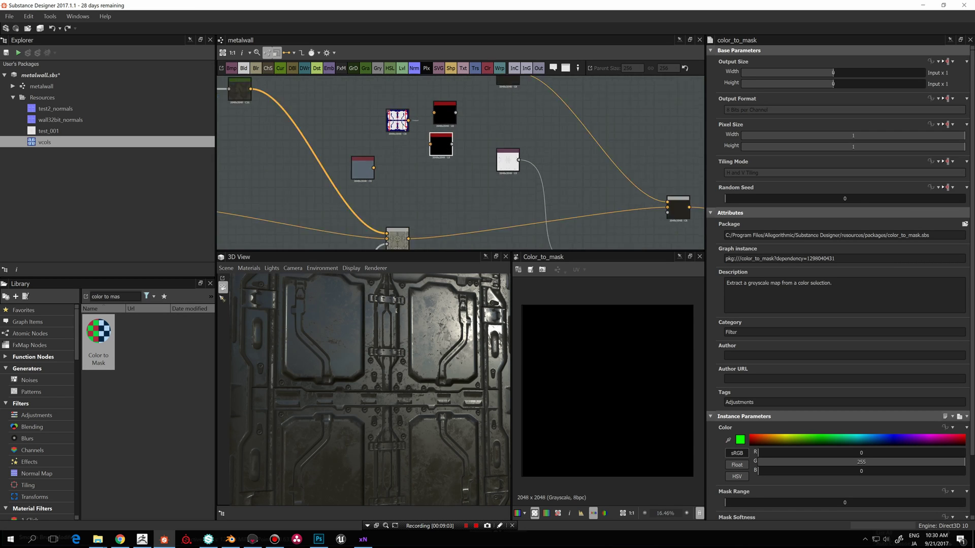
Step: Connect the vcols bitmap to the upper Color to Mask node and sample the map's red (231, 32, 45) as its mask color
drag(411, 118, 384, 121)
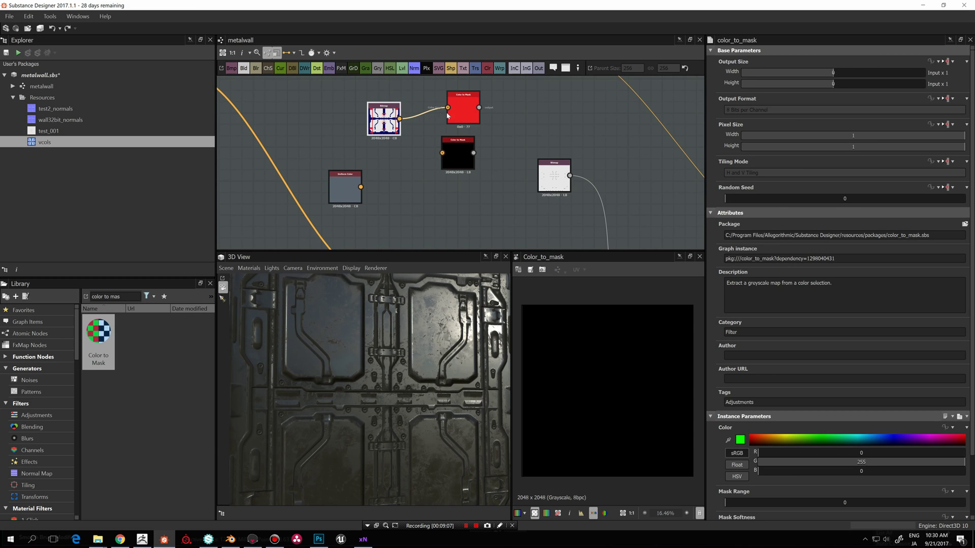
double_click(382, 120)
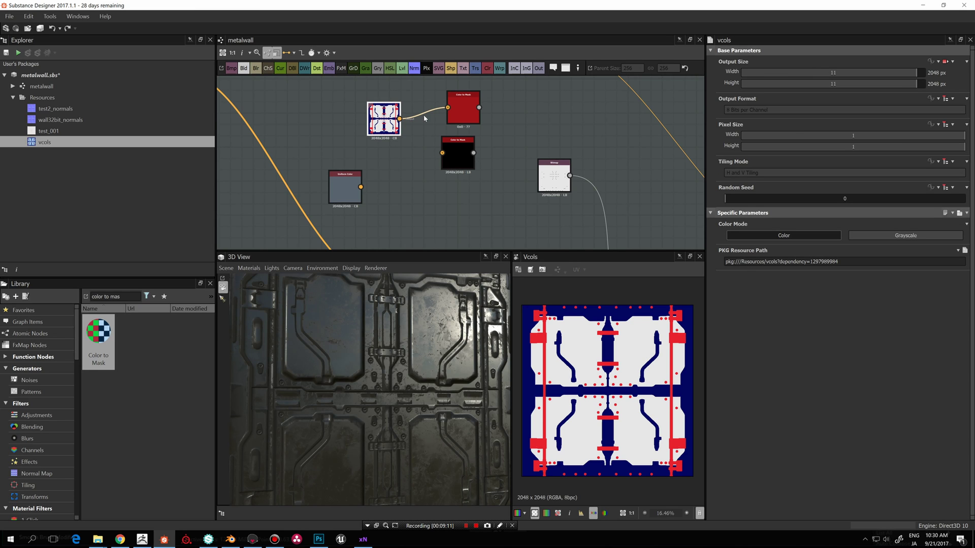
click(471, 113)
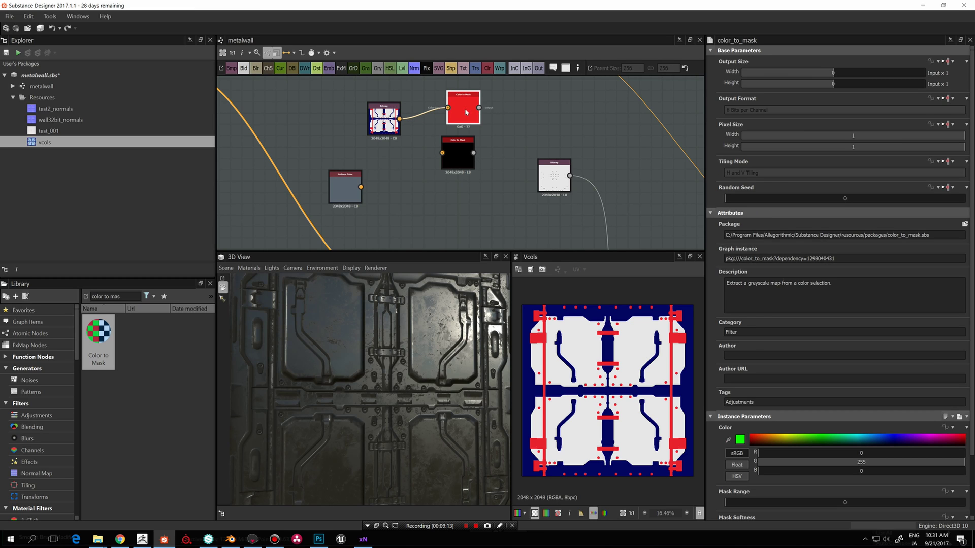
click(730, 442)
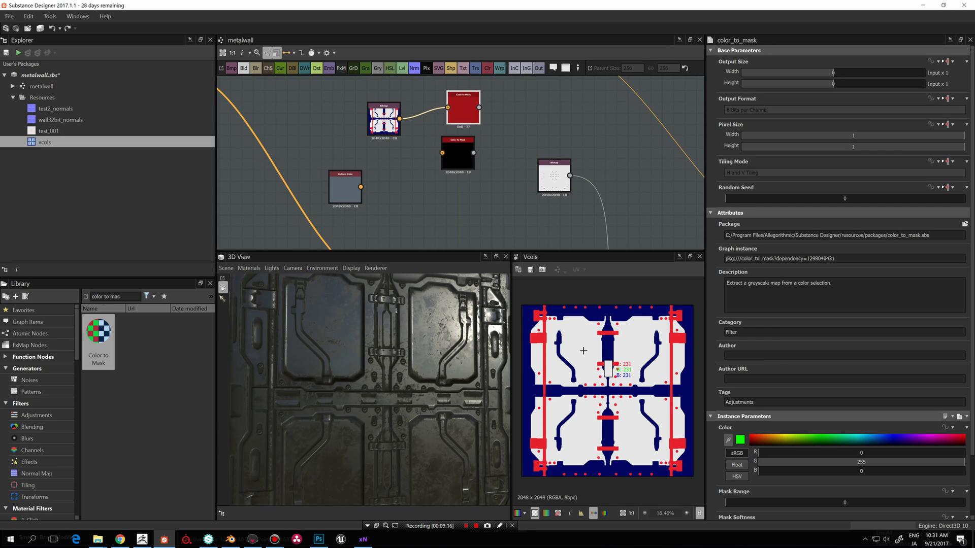
click(545, 341)
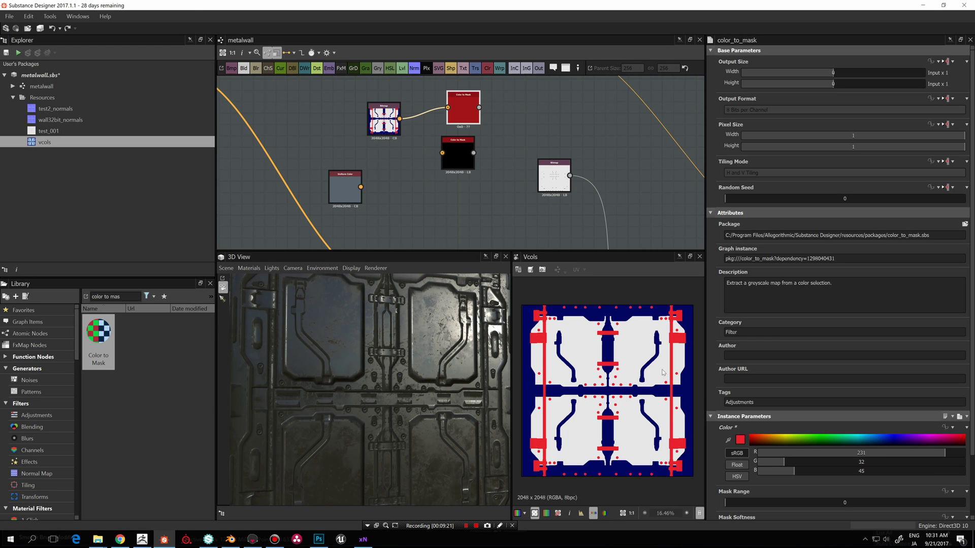
Step: Connect the red Color to Mask node to the blend node feeding the Metallic output, and display that output in the 2D view
scroll(537, 217, down, 2)
middle_drag(522, 203, 491, 158)
scroll(508, 189, down, 3)
scroll(610, 191, up, 2)
scroll(580, 190, down, 1)
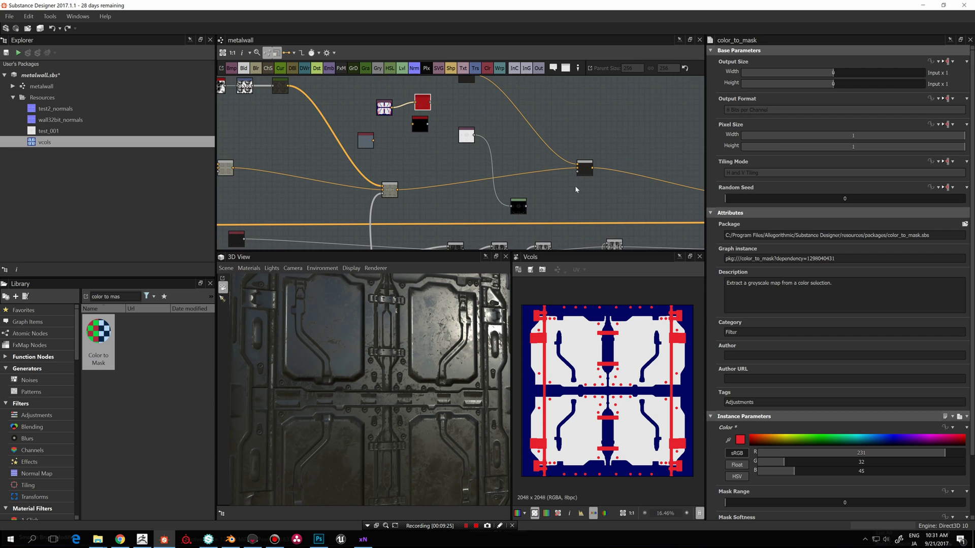
middle_drag(580, 190, 511, 148)
scroll(515, 158, down, 1)
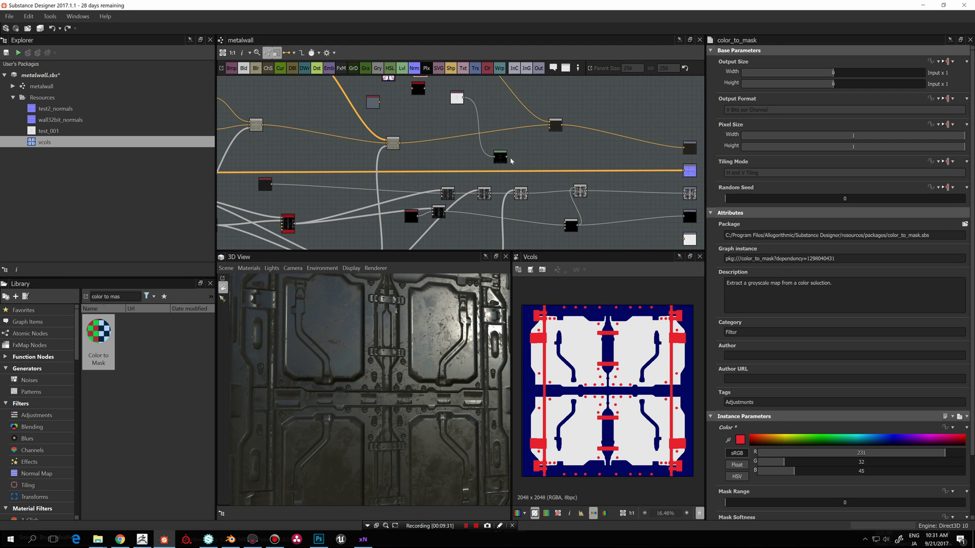
middle_drag(565, 210, 548, 193)
scroll(547, 192, up, 2)
middle_drag(602, 209, 583, 200)
scroll(581, 207, down, 2)
middle_drag(427, 130, 434, 149)
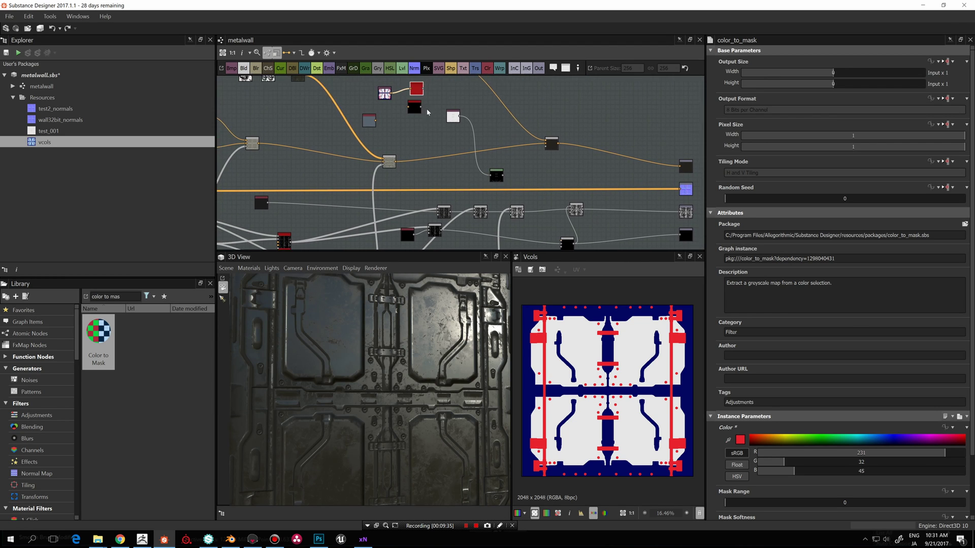
drag(423, 89, 561, 249)
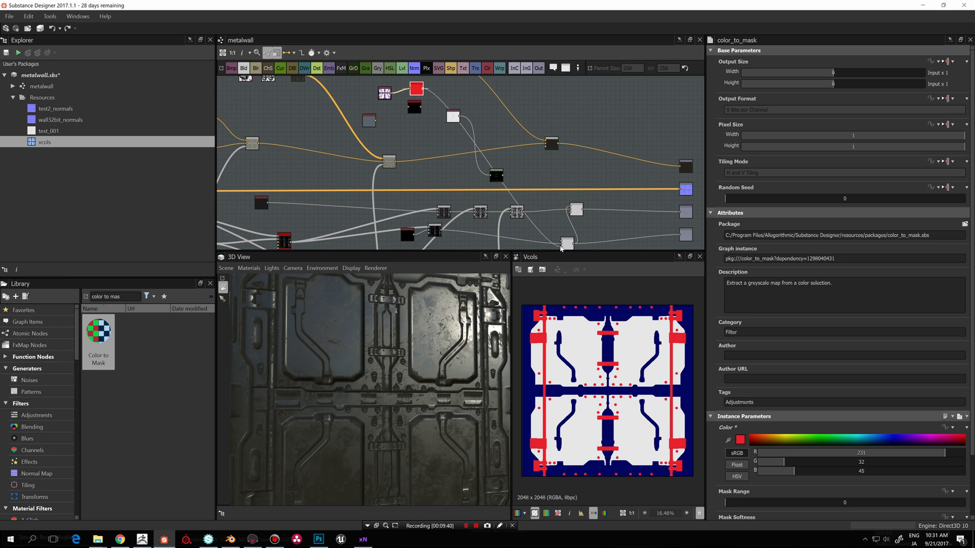
double_click(686, 238)
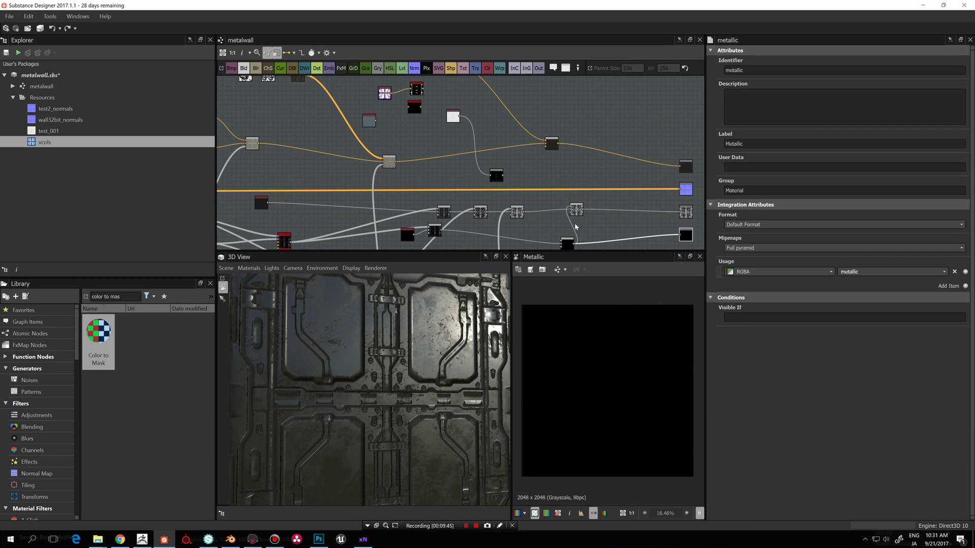
drag(423, 90, 561, 245)
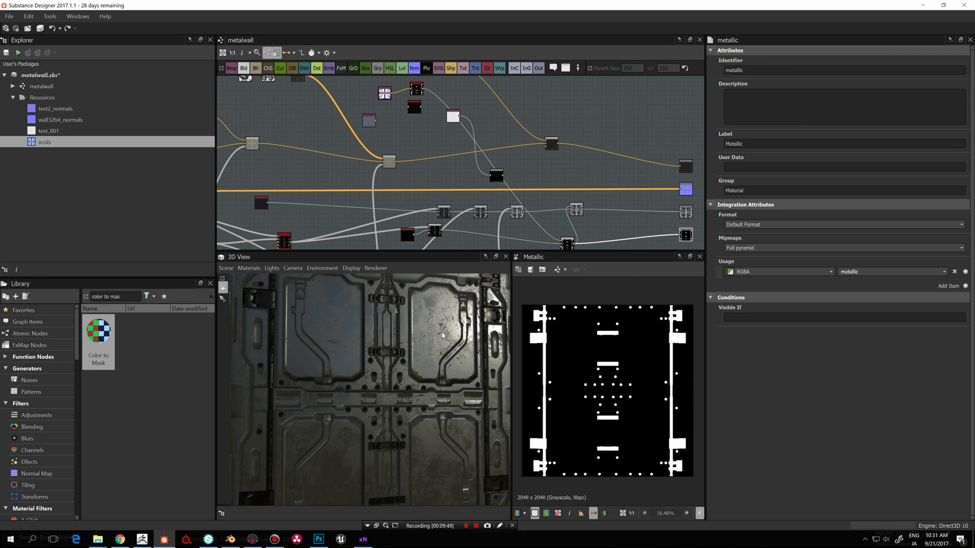
drag(443, 336, 415, 349)
Step: Connect the vcols bitmap to the lower Color to Mask node and sample the map's dark blue (0, 5, 97) as its mask color
middle_drag(552, 182, 558, 149)
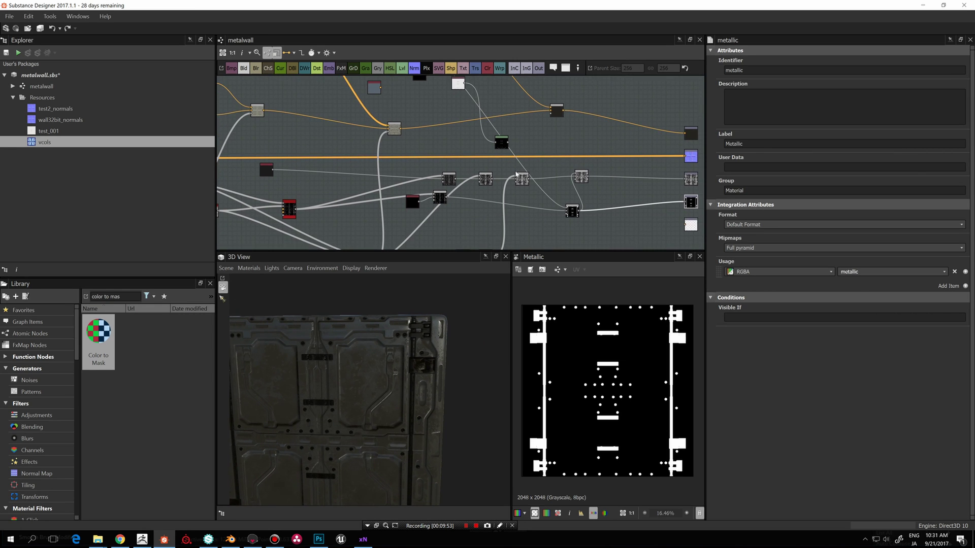
scroll(515, 172, down, 1)
middle_drag(483, 156, 486, 172)
middle_drag(446, 108, 456, 150)
scroll(456, 150, up, 1)
drag(446, 152, 446, 156)
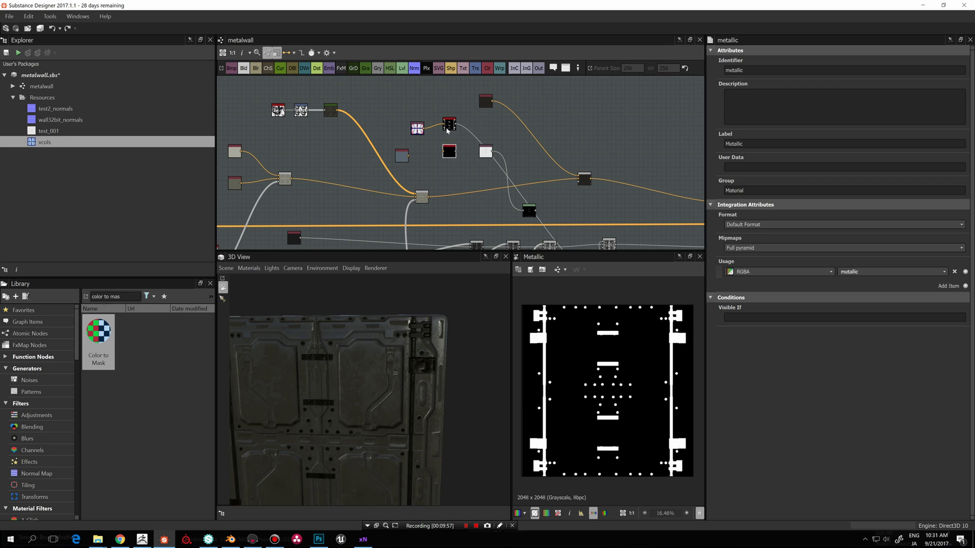
click(449, 147)
click(419, 128)
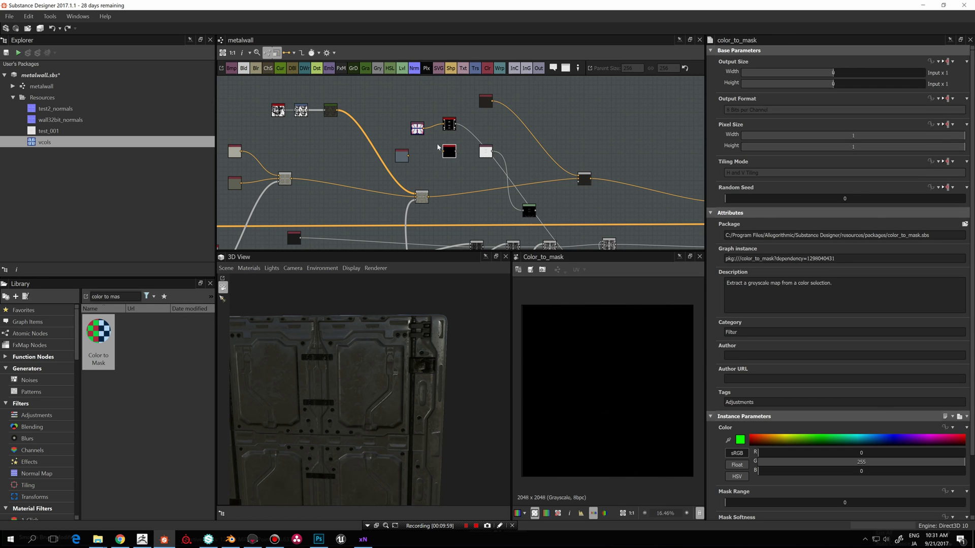
drag(424, 128, 443, 151)
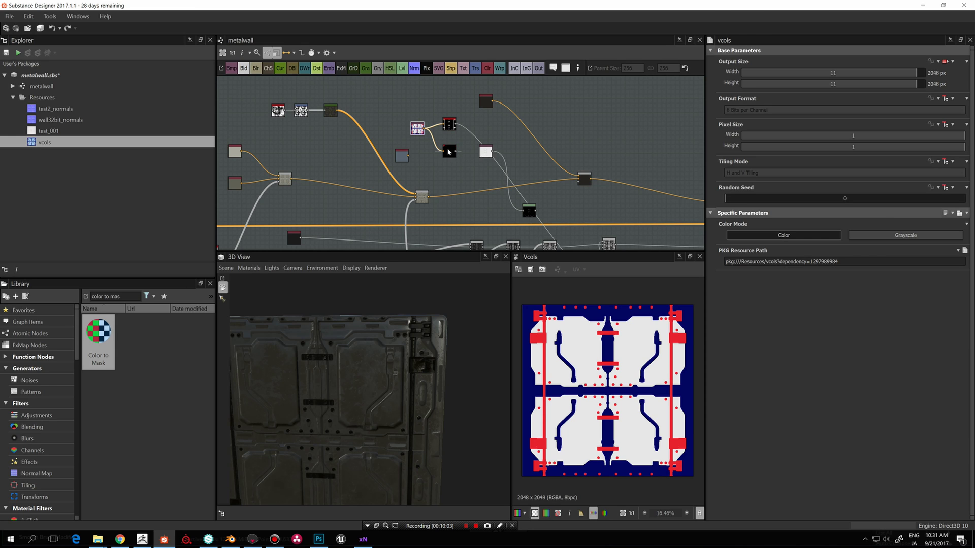
click(417, 128)
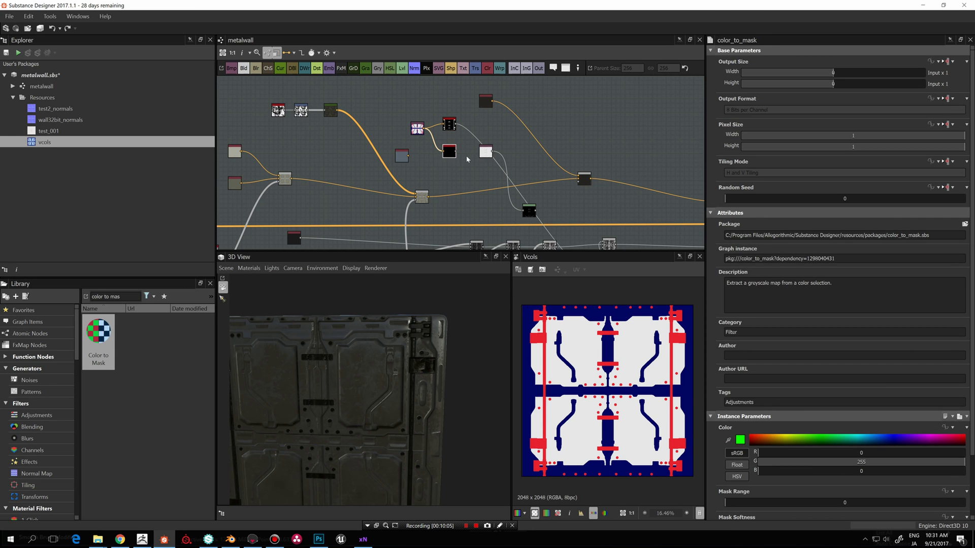
click(729, 441)
click(688, 387)
Step: Connect the dark blue Color to Mask node to the mask input of the last Blend node in the base color chain
scroll(584, 218, down, 2)
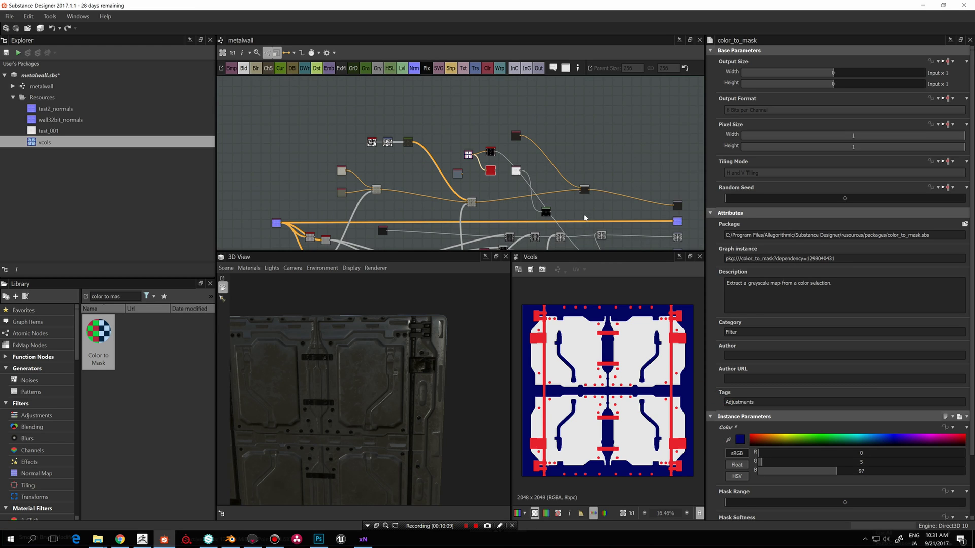
middle_drag(584, 200, 564, 159)
middle_drag(601, 210, 594, 234)
scroll(567, 344, up, 1)
scroll(598, 215, up, 1)
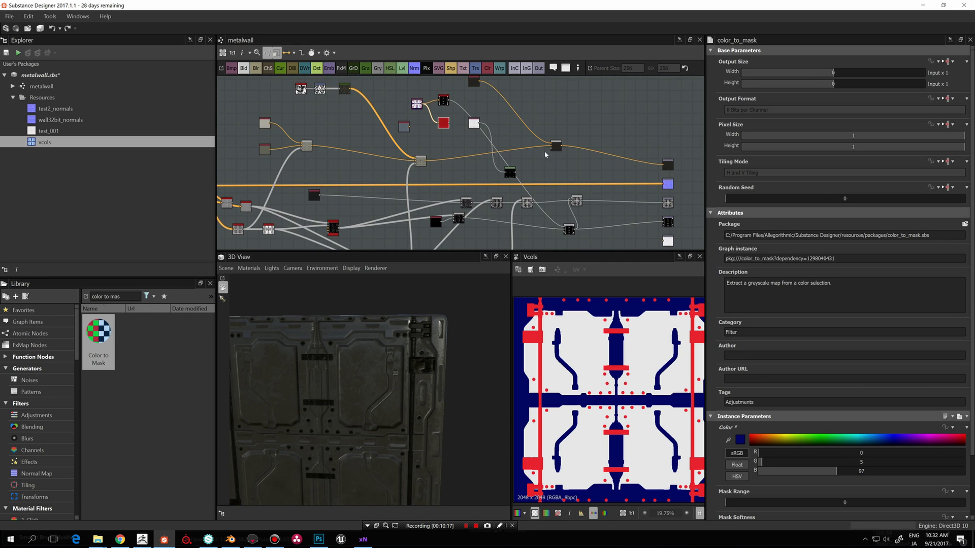
middle_drag(546, 155, 554, 175)
click(561, 170)
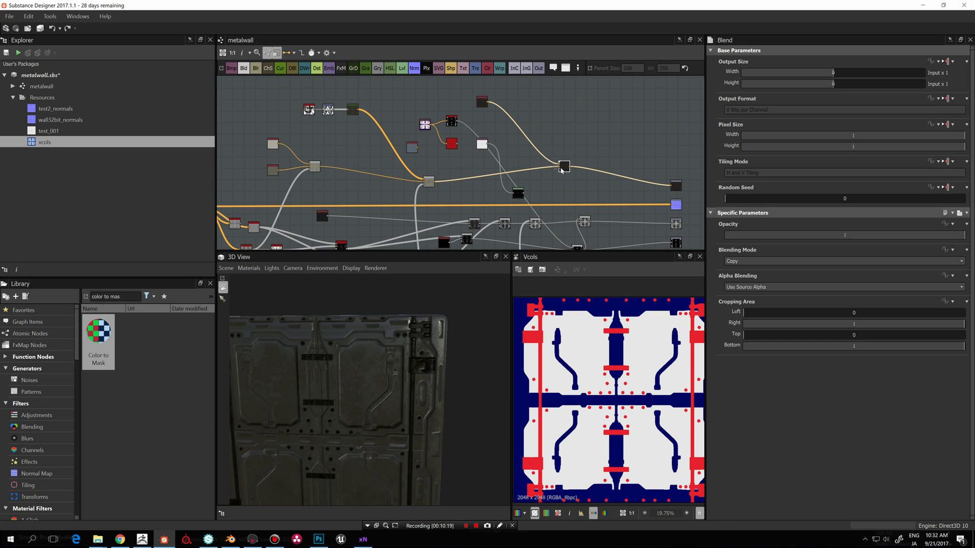
scroll(566, 171, up, 2)
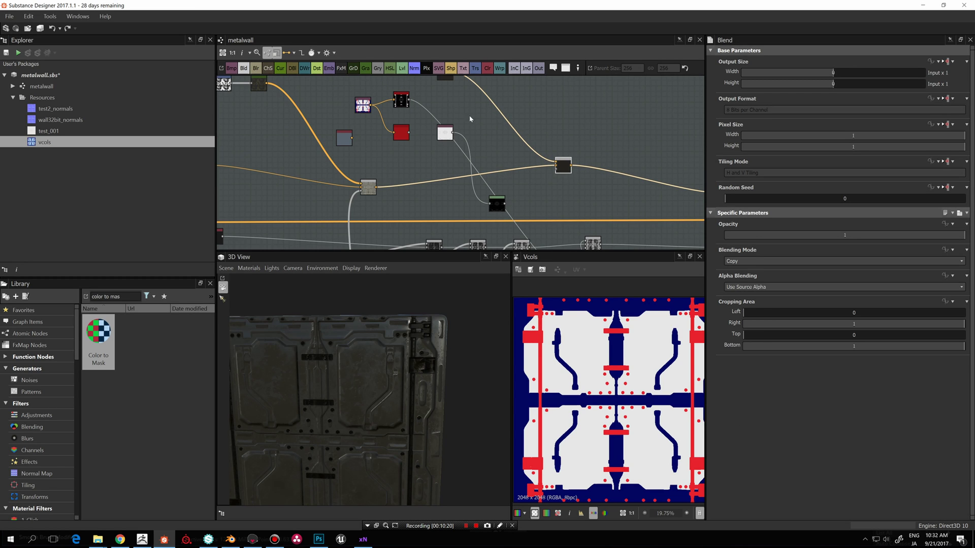
middle_drag(457, 96, 466, 109)
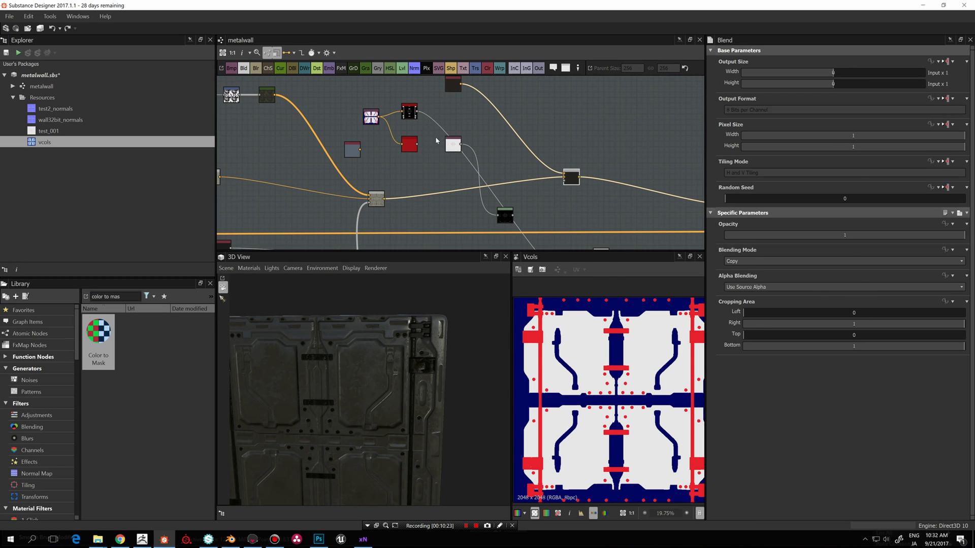
drag(417, 147, 565, 178)
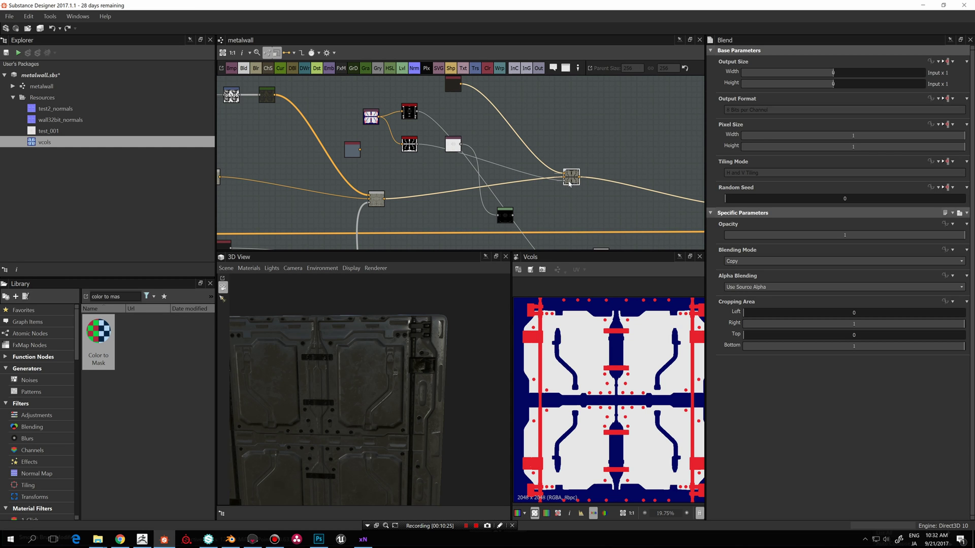
Step: Examine the textured wall in the 3D view and display the red Color to Mask result in the 2D view
scroll(472, 328, down, 3)
drag(440, 328, 447, 327)
scroll(446, 331, up, 2)
scroll(446, 332, up, 3)
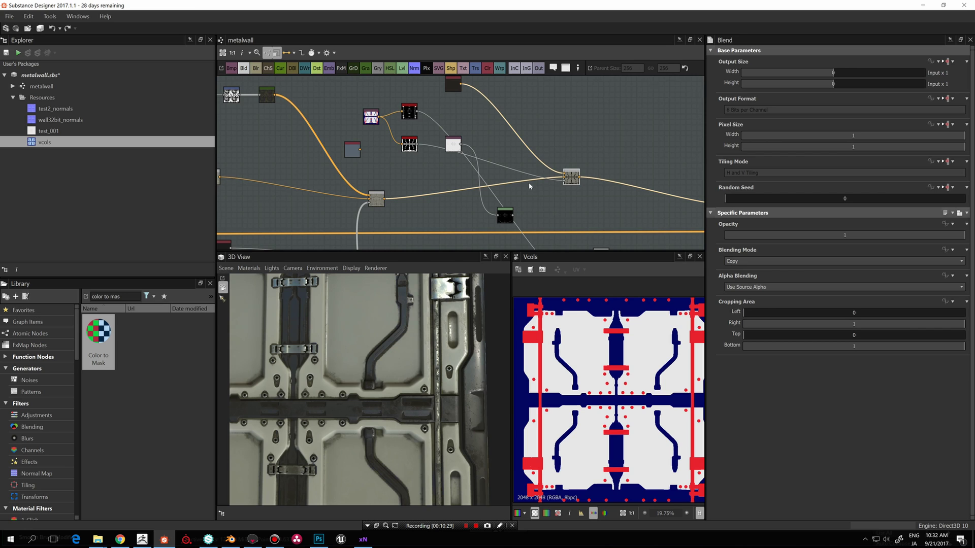
scroll(535, 200, down, 2)
middle_drag(535, 200, 517, 169)
scroll(437, 363, down, 4)
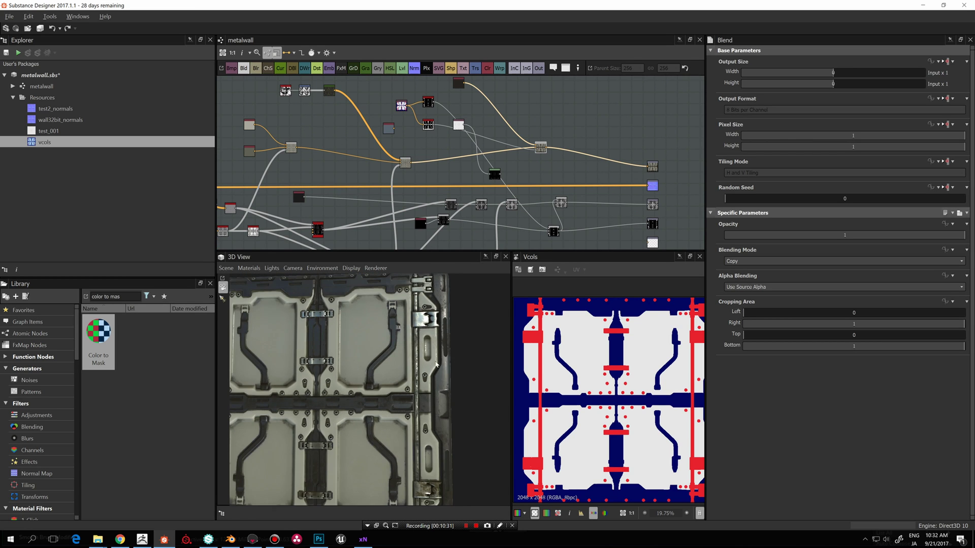
drag(438, 364, 587, 366)
scroll(587, 365, down, 2)
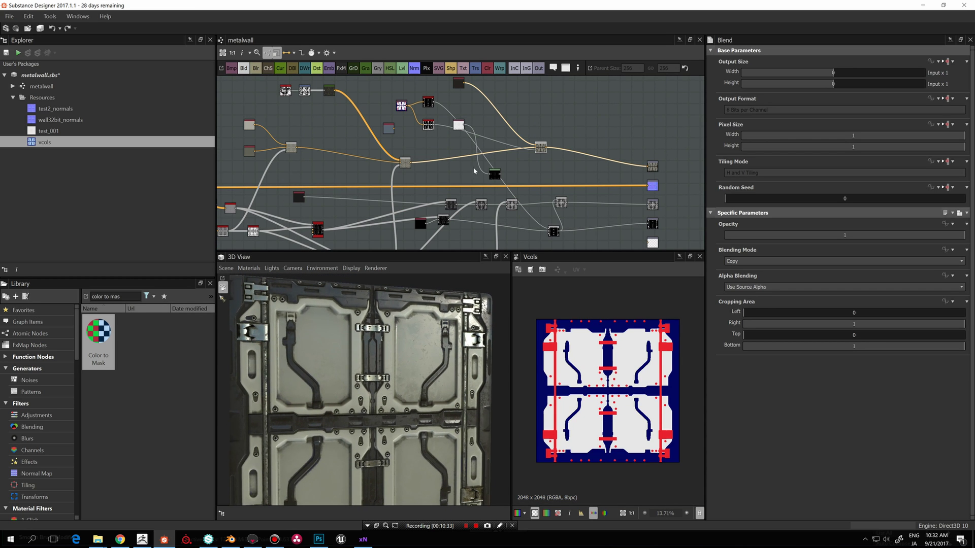
scroll(585, 319, up, 2)
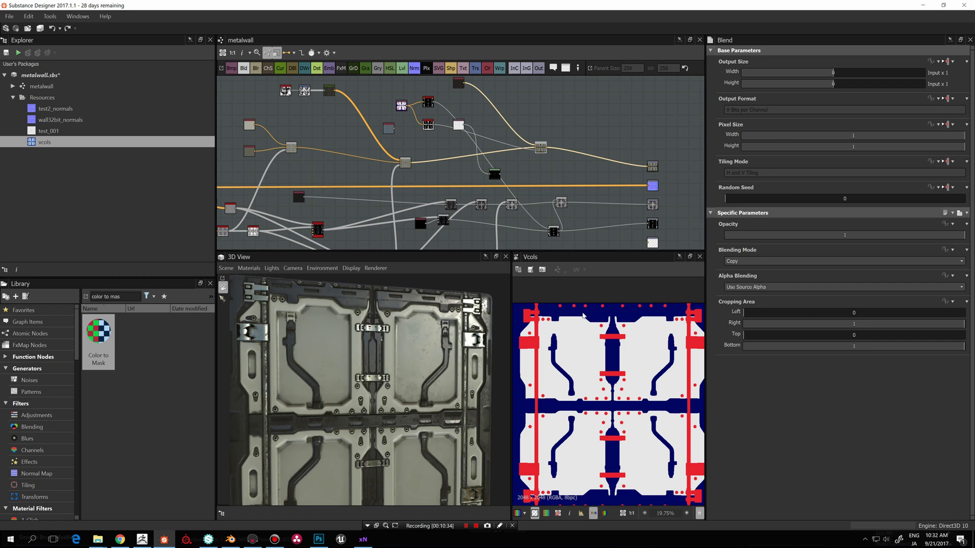
double_click(426, 103)
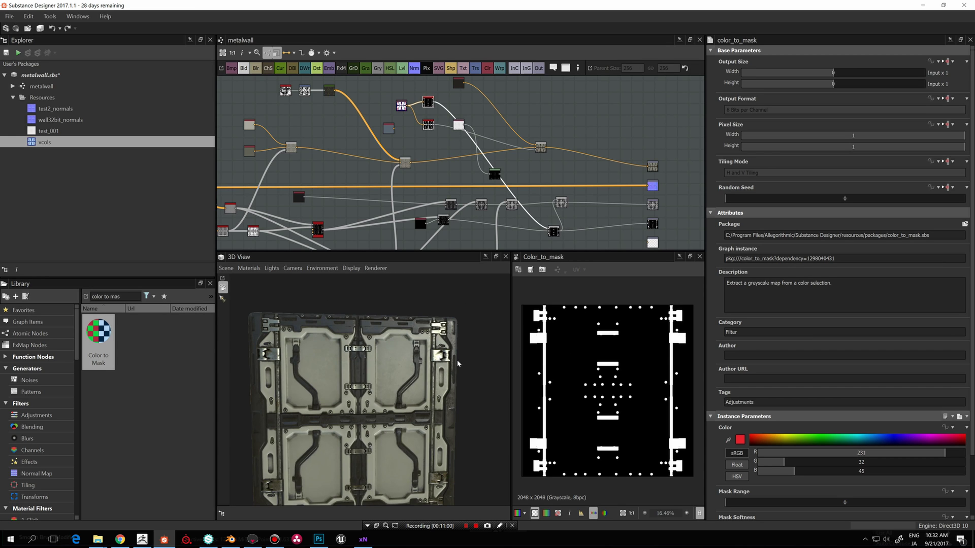
drag(460, 369, 410, 404)
Step: Switch to Blender and view the background plane with the baked colorid image
click(230, 539)
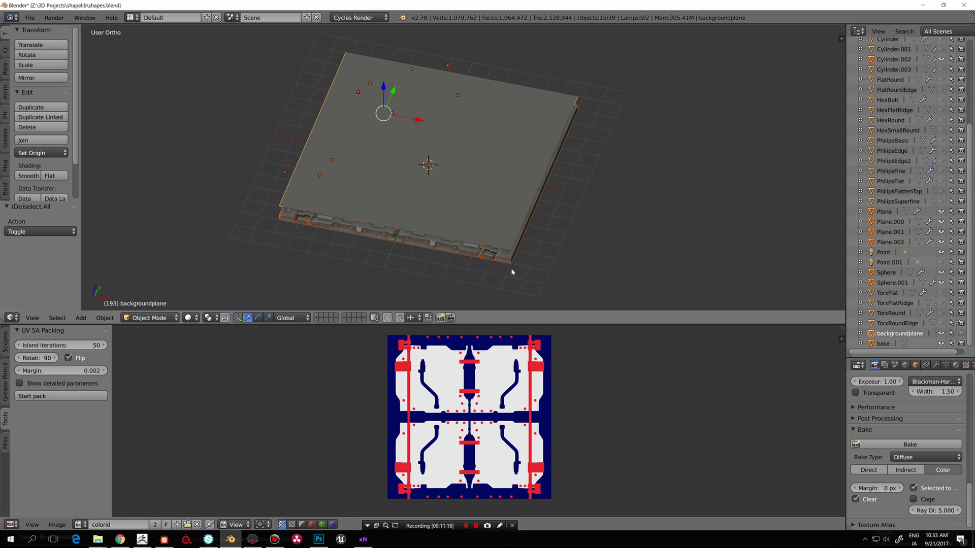
scroll(512, 272, up, 1)
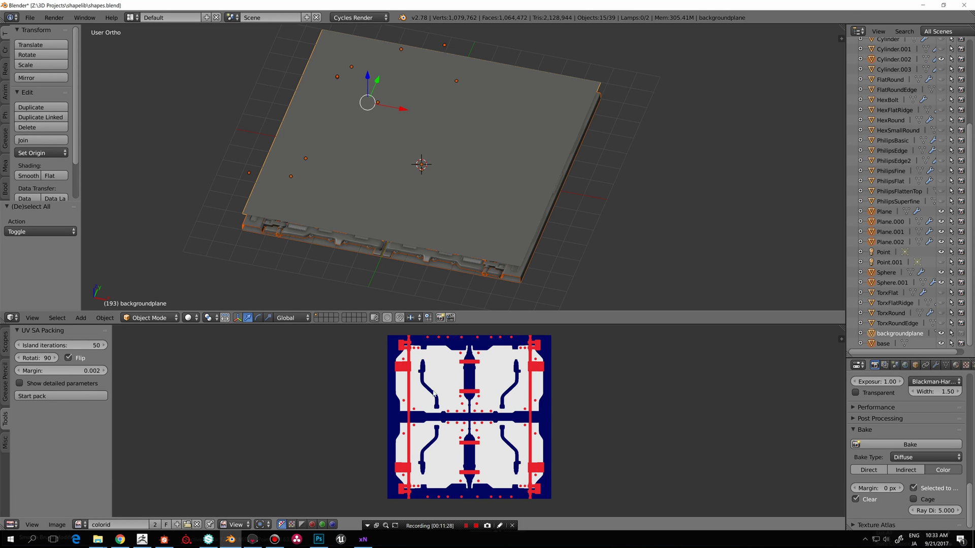
scroll(329, 255, down, 1)
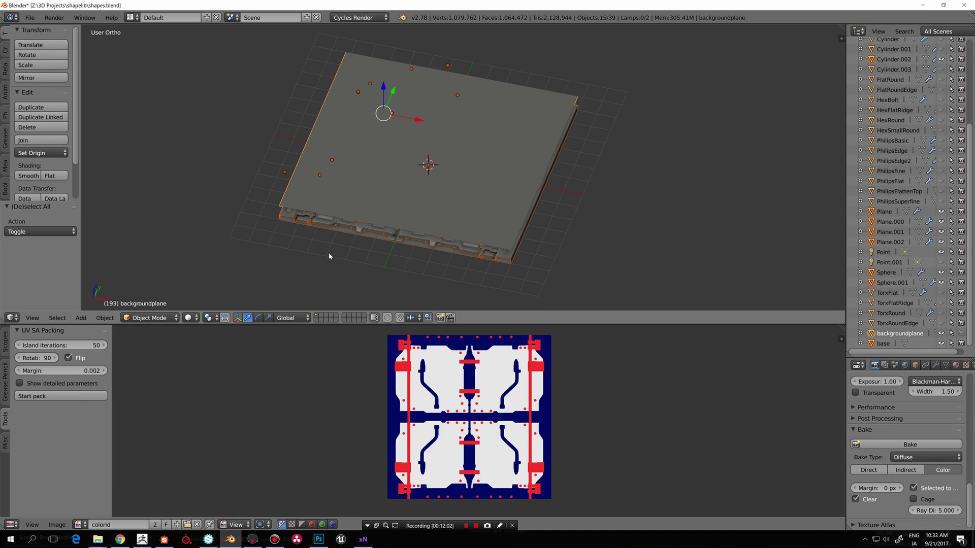